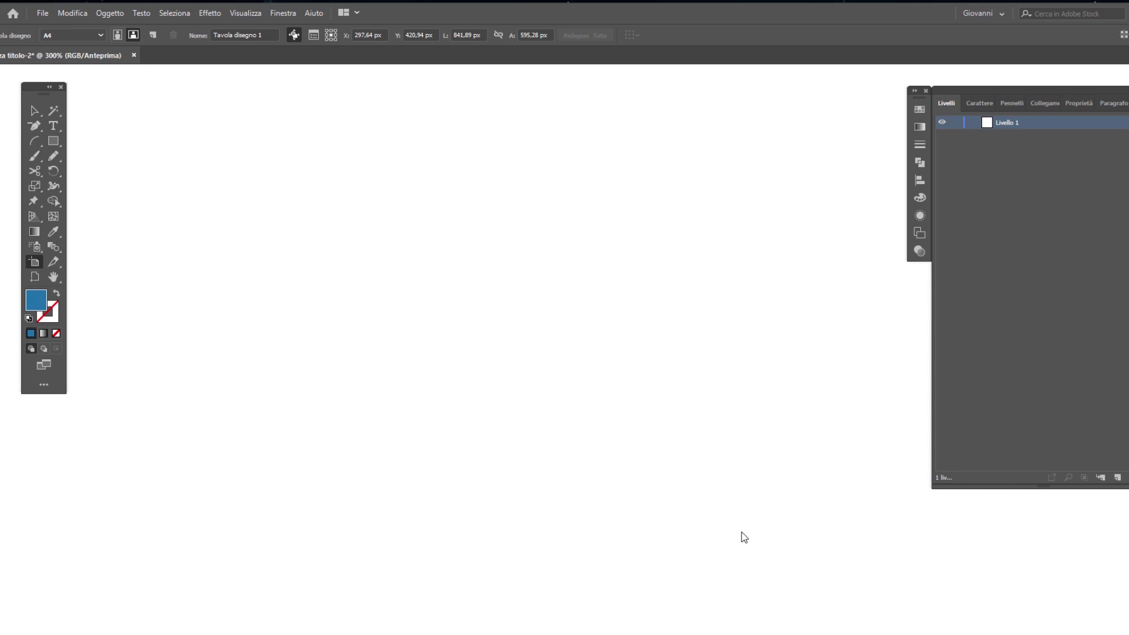
# - Draw a large blue circle, about 127.8 px across, with the Ellipse tool
pyautogui.click(53, 141)
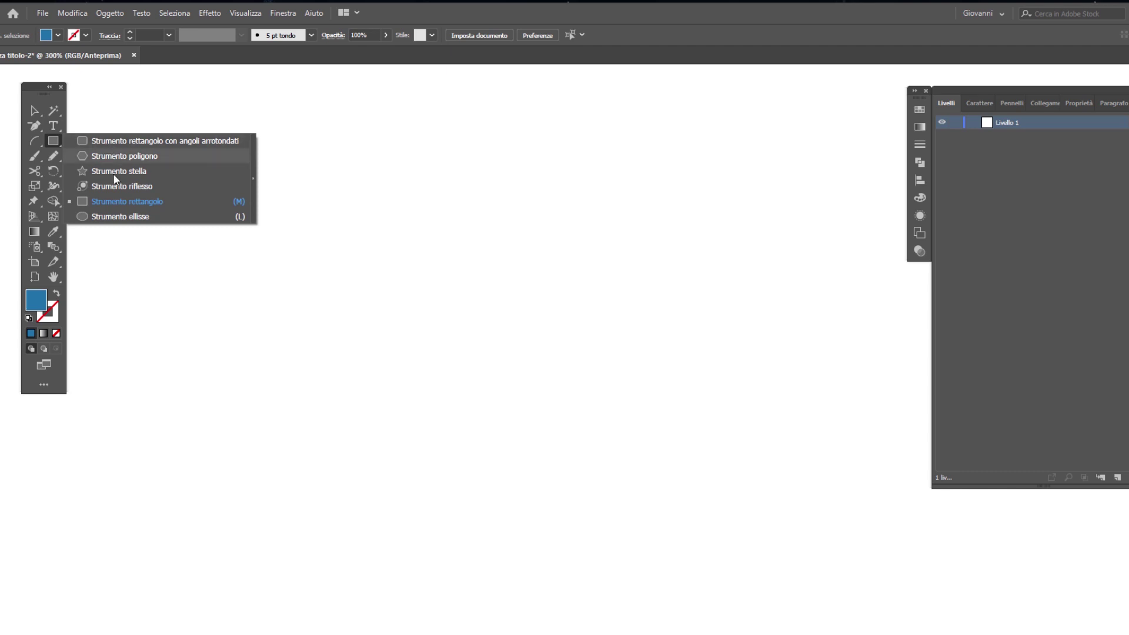
pyautogui.click(120, 217)
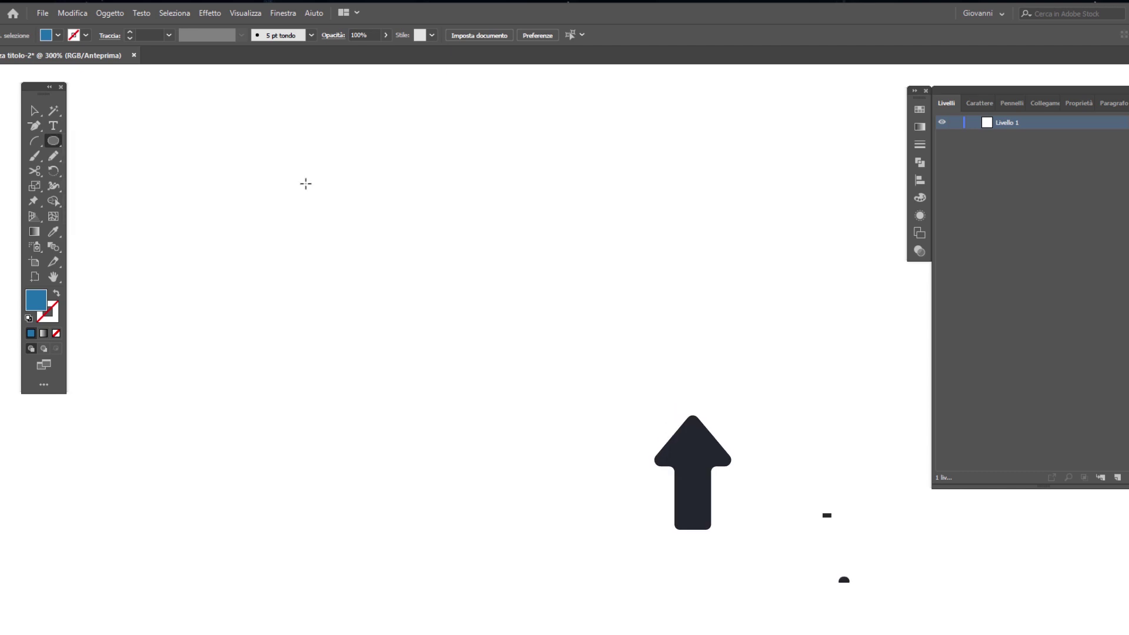
pyautogui.moveTo(306, 183); pyautogui.dragTo(623, 505)
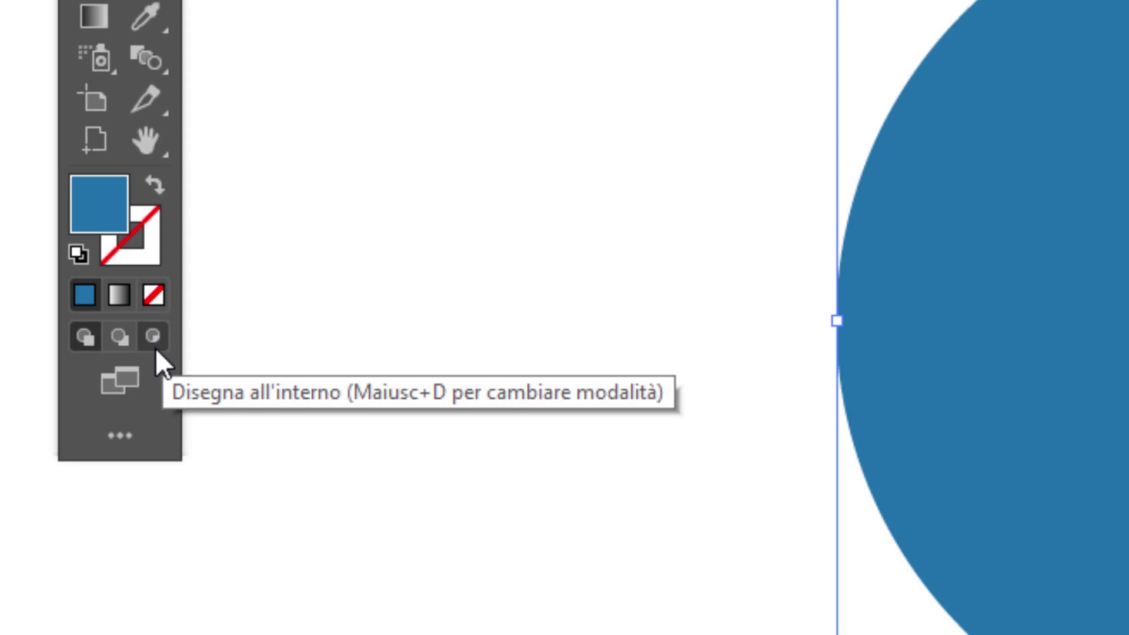
# - Switch to Draw Inside mode on the blue circle and pick the Pencil tool
pyautogui.hotkey('shift', 'd')
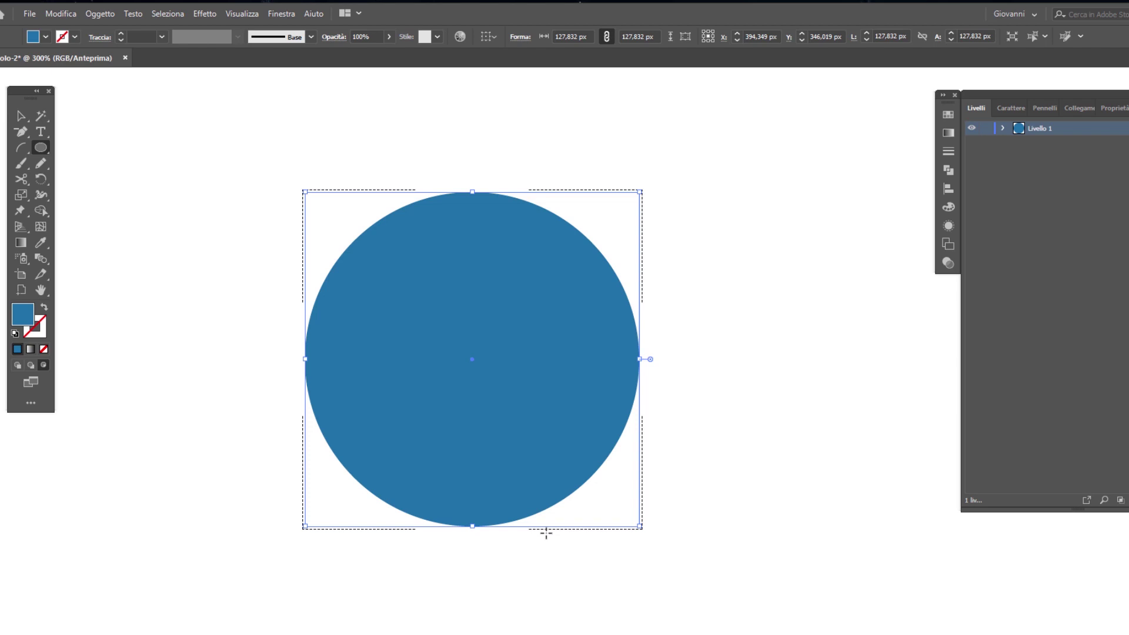
pyautogui.click(42, 161)
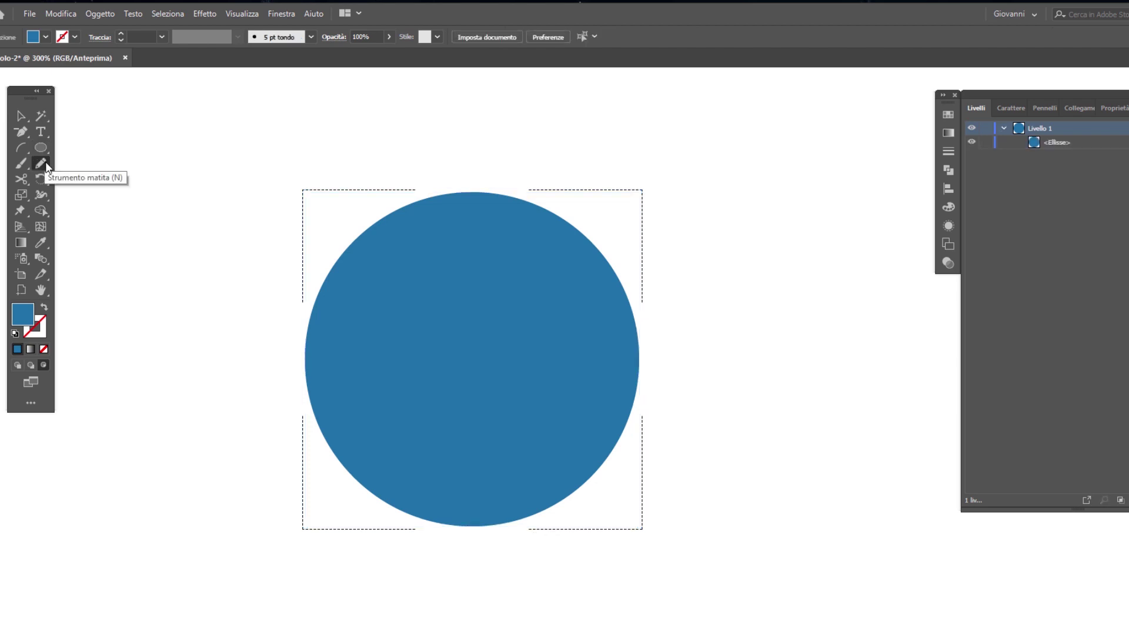
# - Give the pencil a pure yellow (255,255,0) stroke, no fill, and 20 pt weight
pyautogui.click(36, 327)
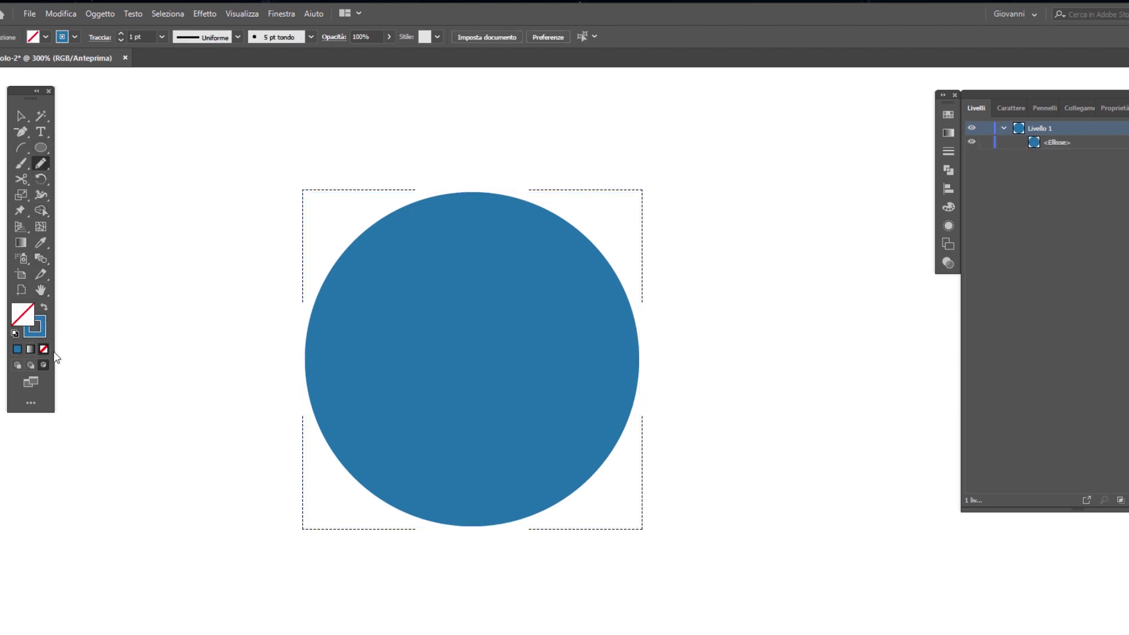
pyautogui.click(37, 329)
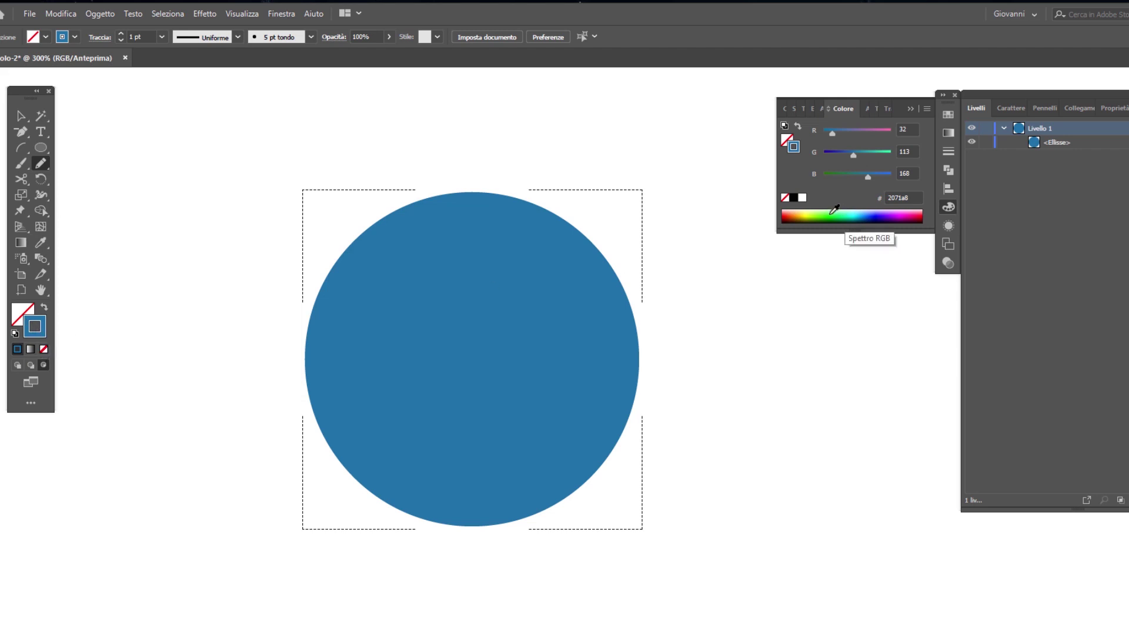
pyautogui.click(806, 214)
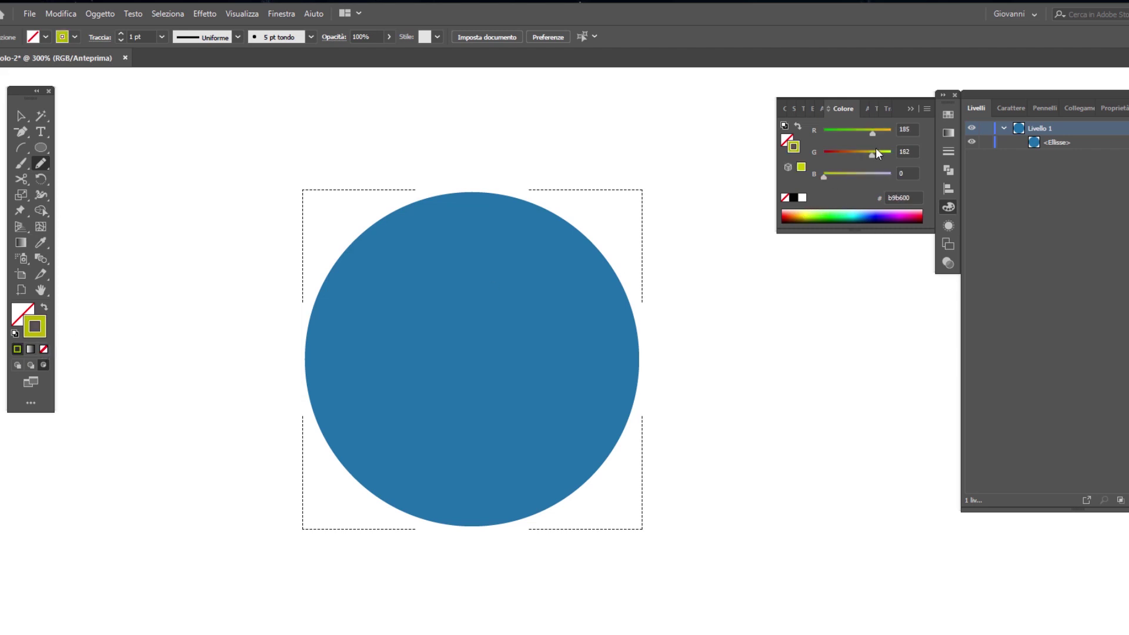
pyautogui.moveTo(874, 154); pyautogui.dragTo(893, 154)
pyautogui.click(894, 130)
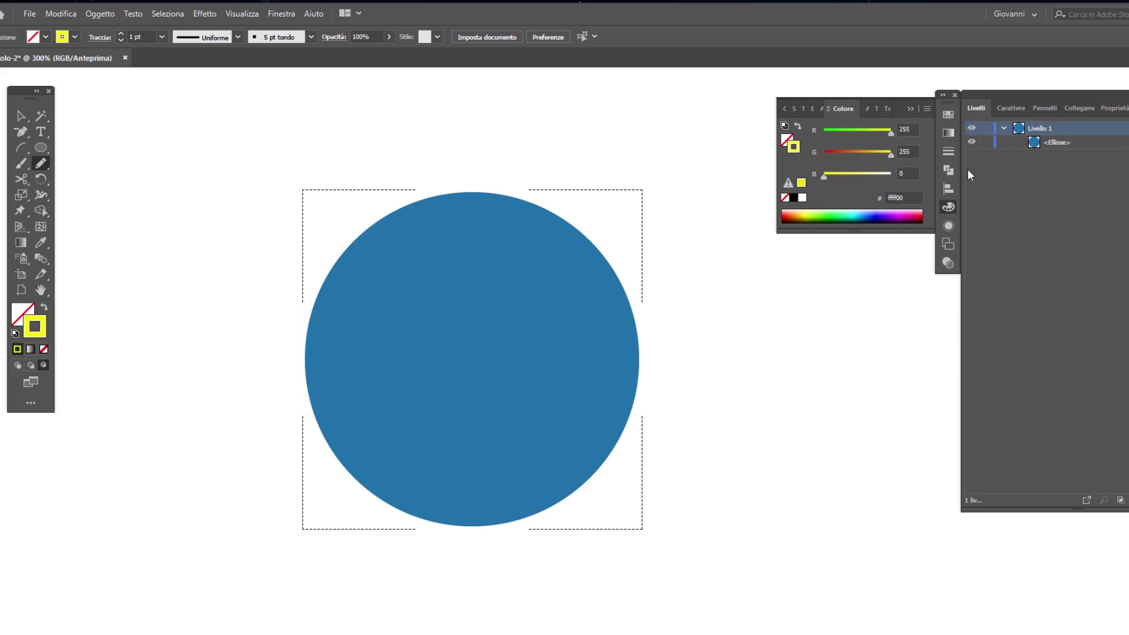
pyautogui.click(947, 206)
pyautogui.click(147, 34)
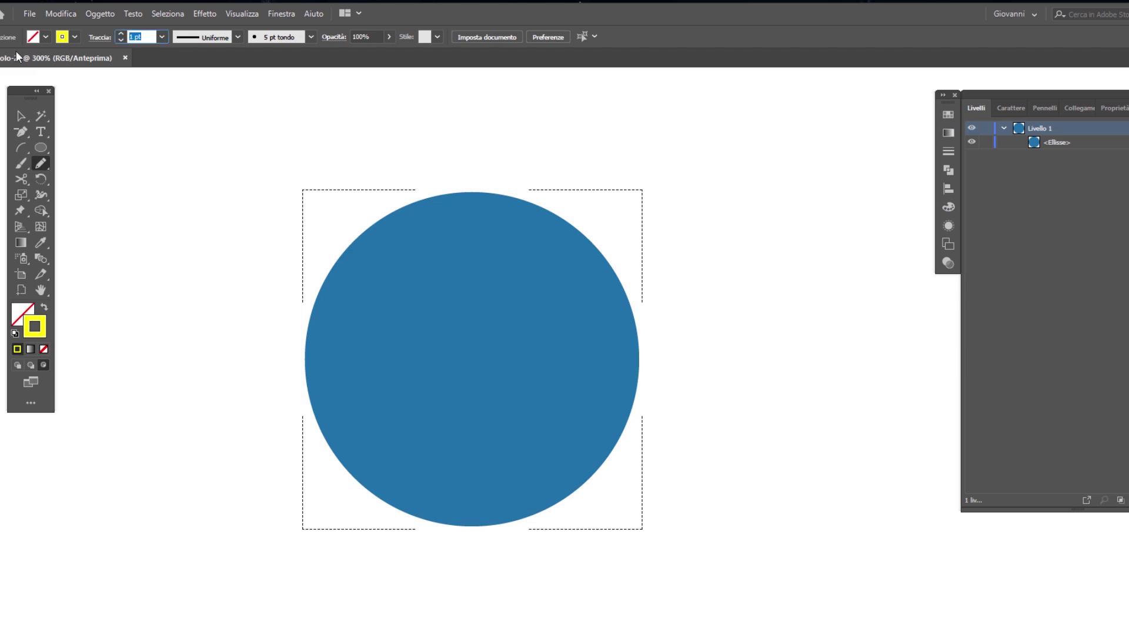
pyautogui.write('20')
pyautogui.press('Return')
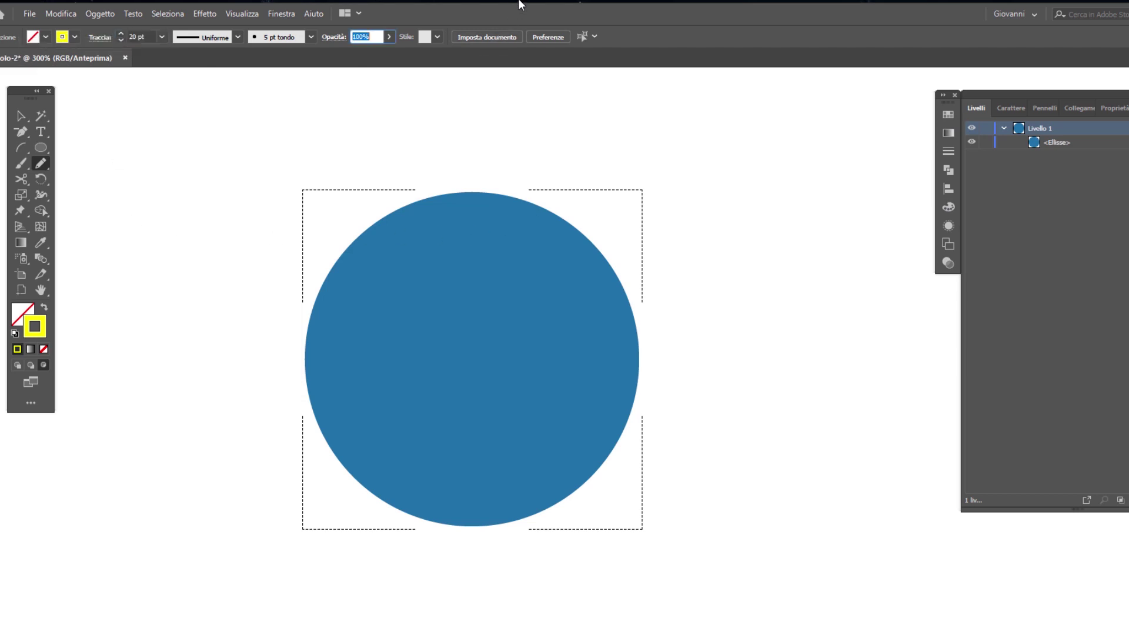
# - Draw thick yellow bands across the circle's top and bottom, then expand the Clip Group in Layers
pyautogui.moveTo(324, 190); pyautogui.dragTo(646, 212)
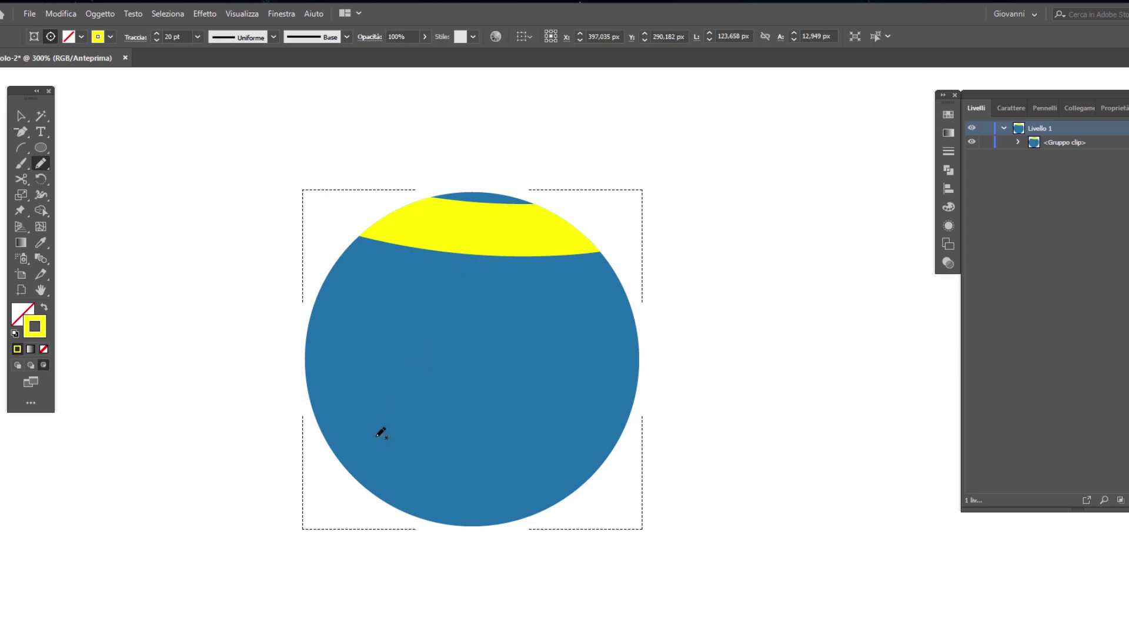
pyautogui.moveTo(314, 471); pyautogui.dragTo(728, 495)
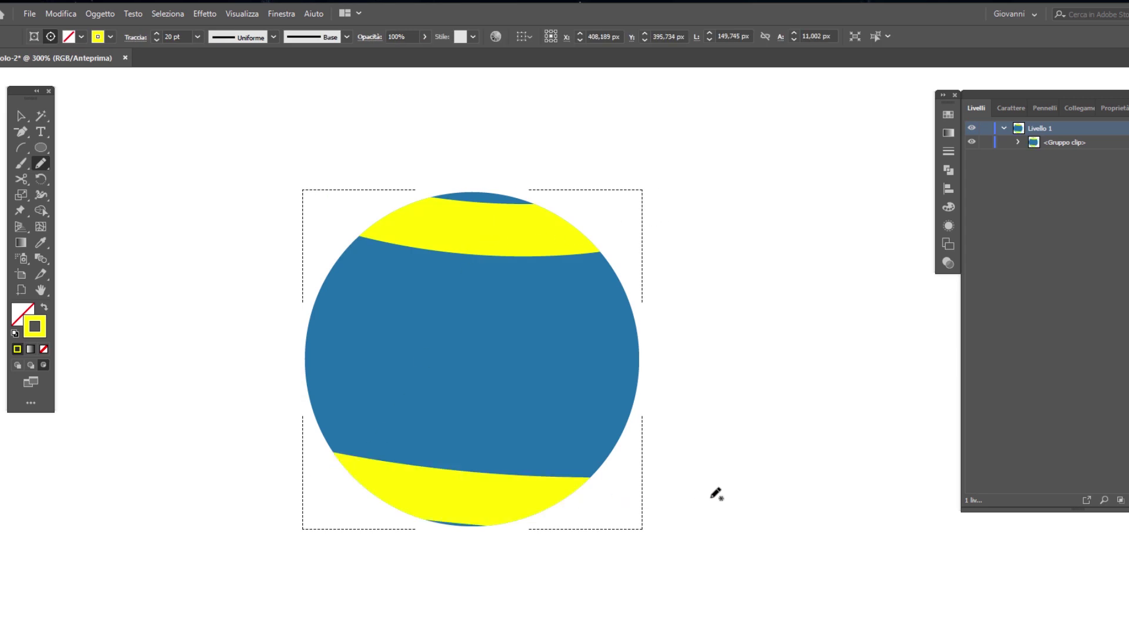
pyautogui.click(1018, 142)
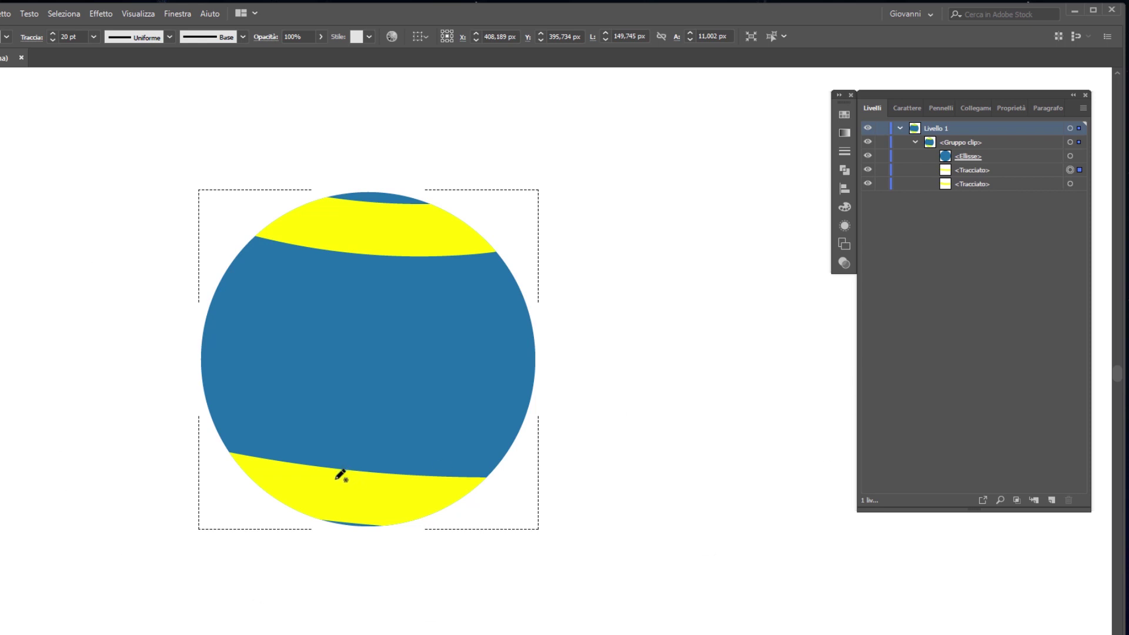
# - Outline both yellow pencil strokes into filled shapes
pyautogui.keyDown('shift'); pyautogui.click(1070, 184); pyautogui.keyUp('shift')
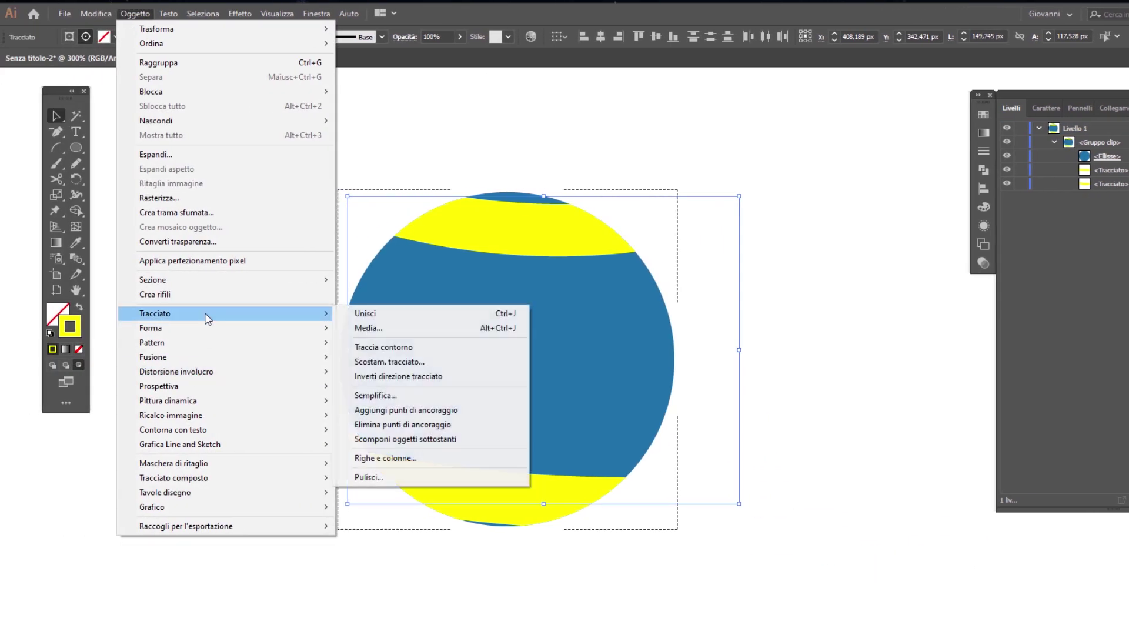
pyautogui.click(465, 346)
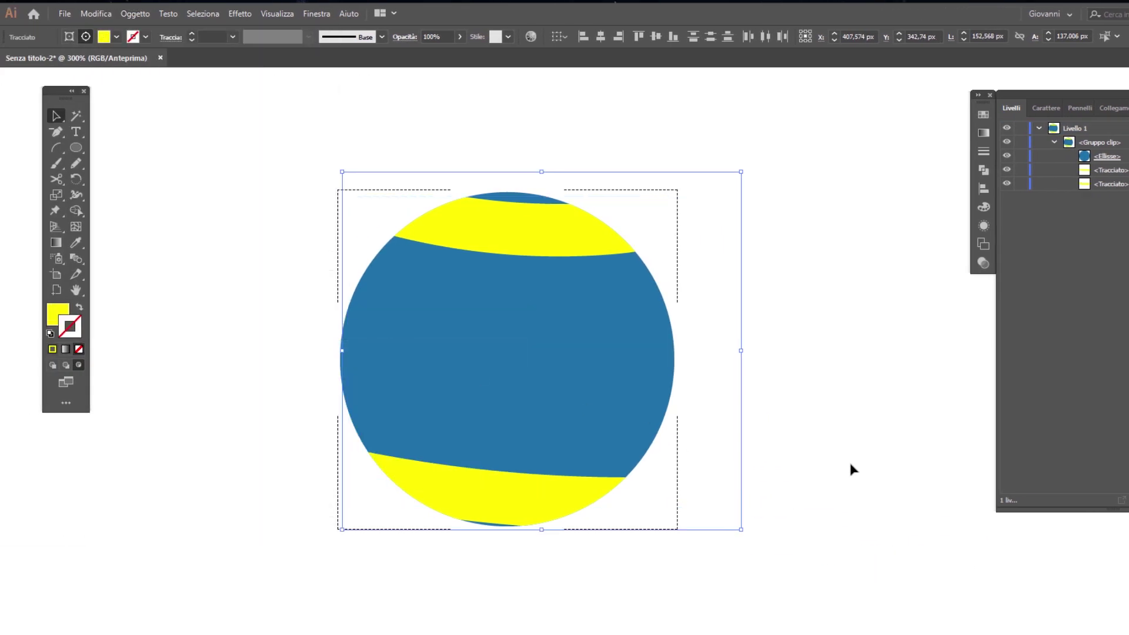
pyautogui.click(823, 453)
# - Move the bottom yellow stripe lower inside the circle, then select the clipped group
pyautogui.click(500, 488)
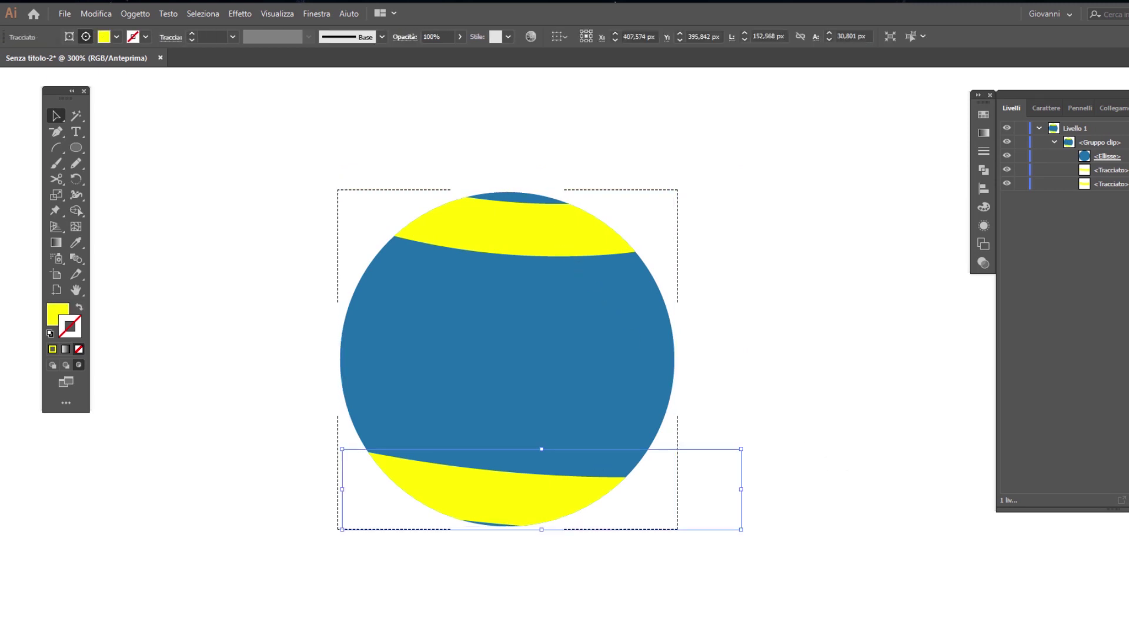
pyautogui.moveTo(531, 499); pyautogui.dragTo(607, 454)
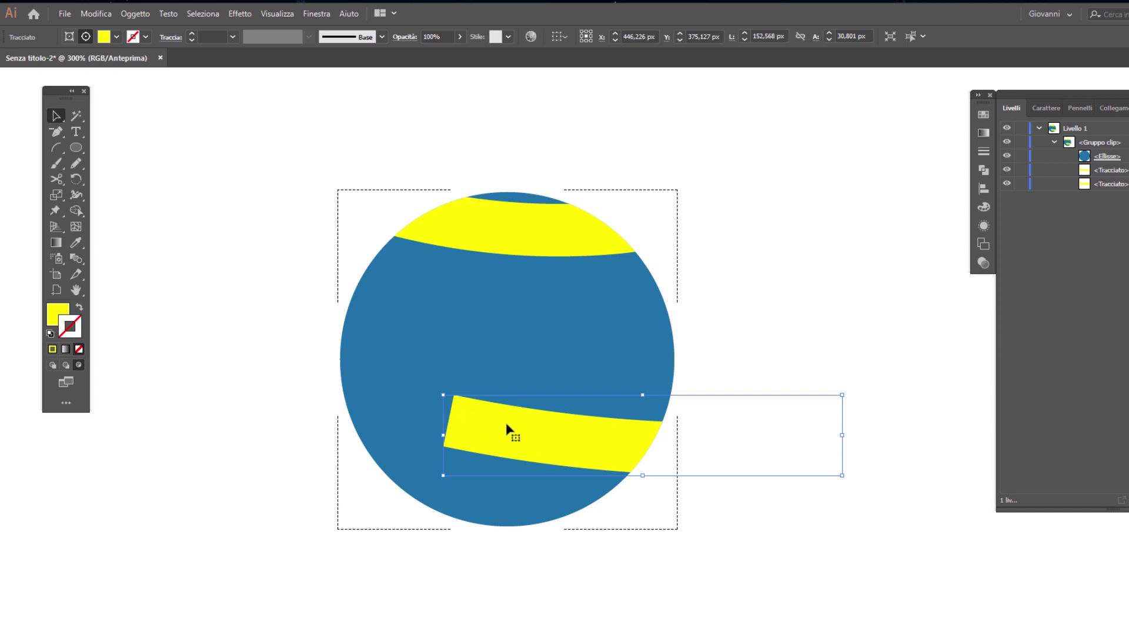
pyautogui.moveTo(560, 444)
pyautogui.mouseDown()
pyautogui.moveTo(427, 474)
pyautogui.moveTo(512, 471)
pyautogui.moveTo(509, 492)
pyautogui.moveTo(521, 496)
pyautogui.mouseUp()
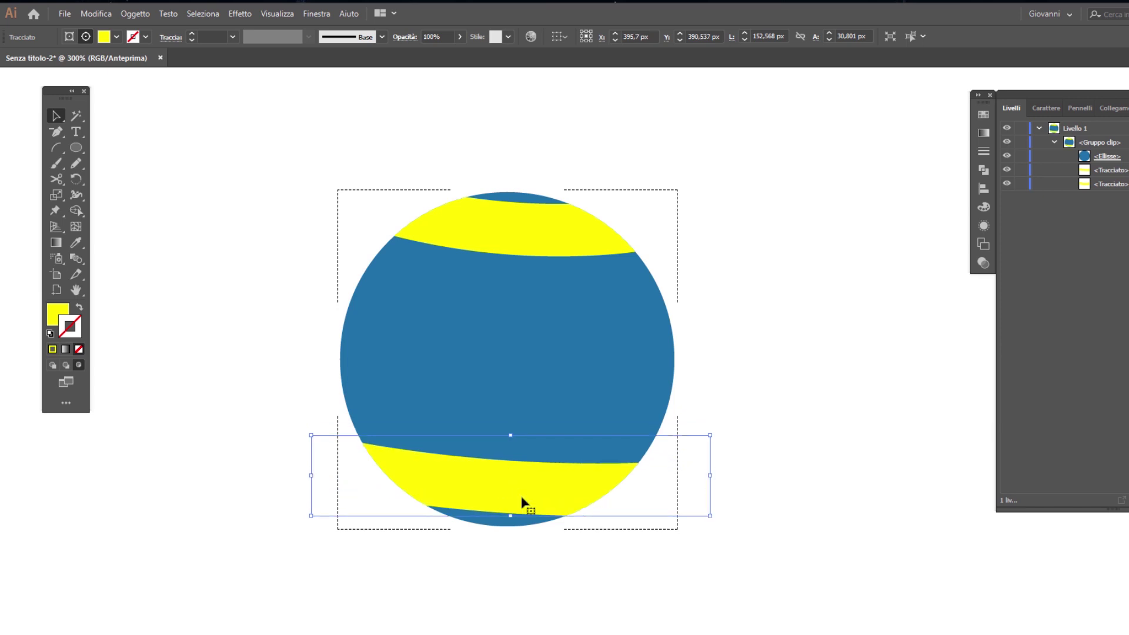
pyautogui.click(541, 239)
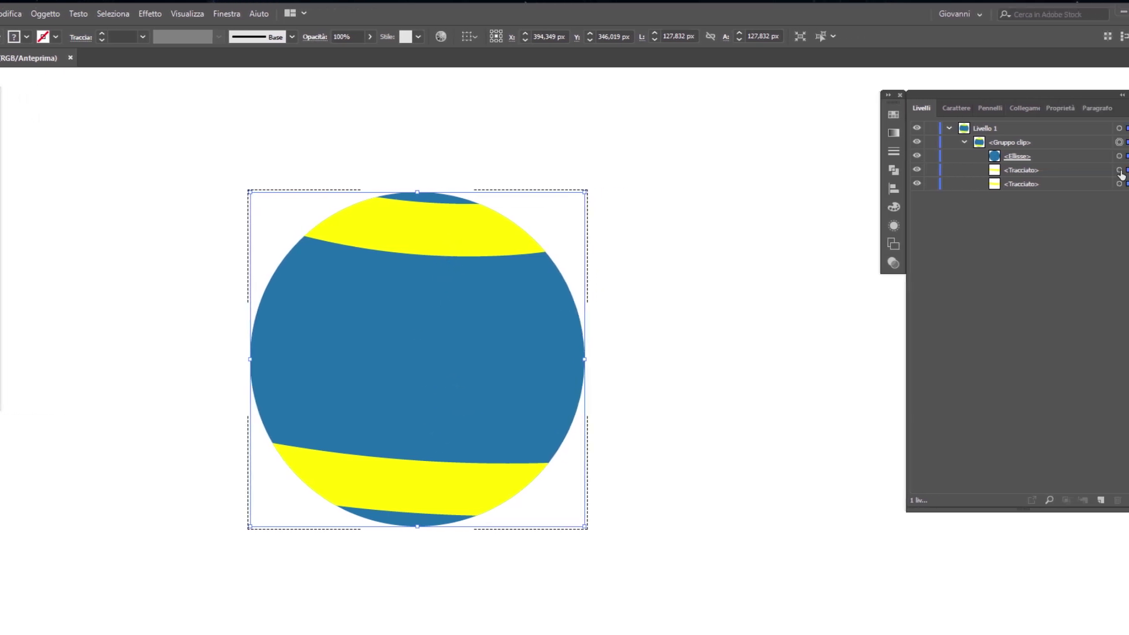
# - Make a blend between the two yellow stripes so yellow and blue stripes alternate
pyautogui.click(1118, 170)
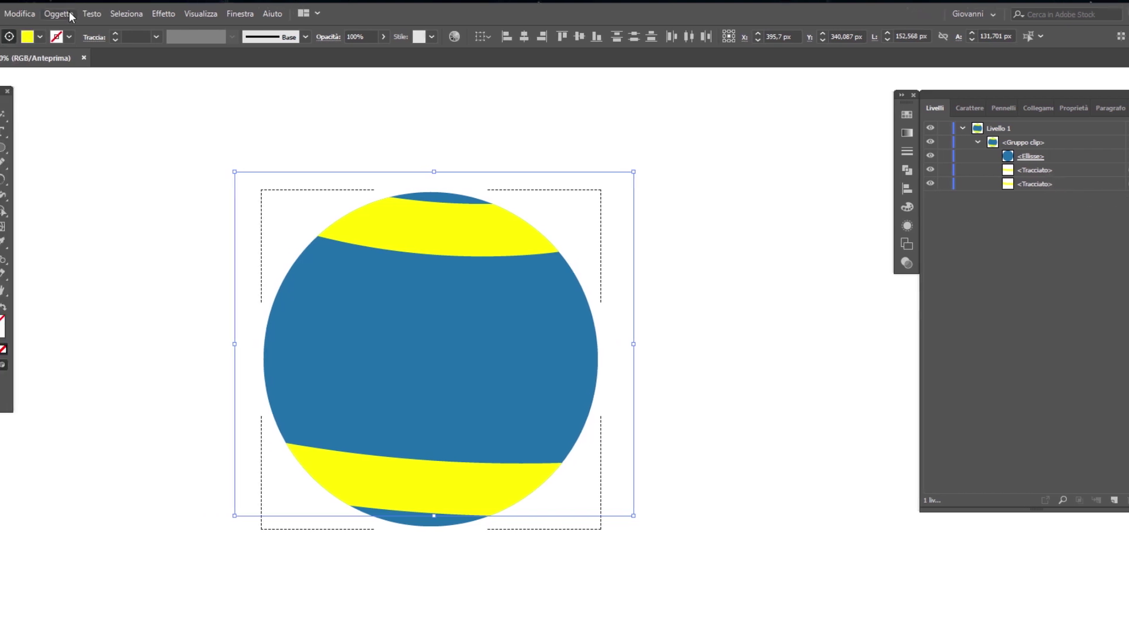
pyautogui.click(76, 14)
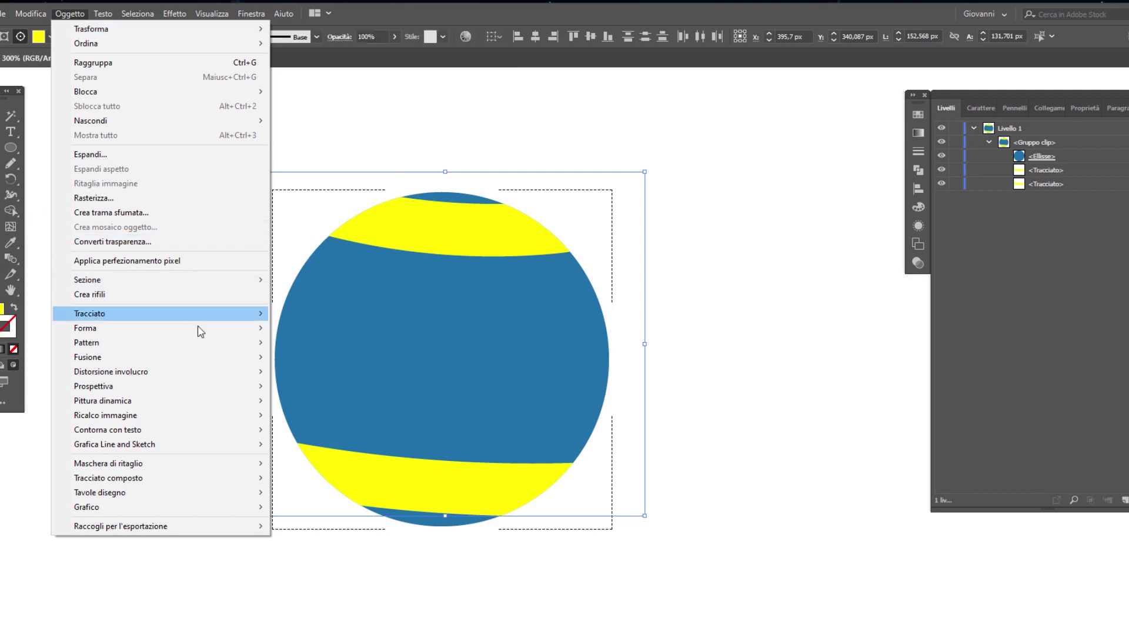
pyautogui.click(301, 358)
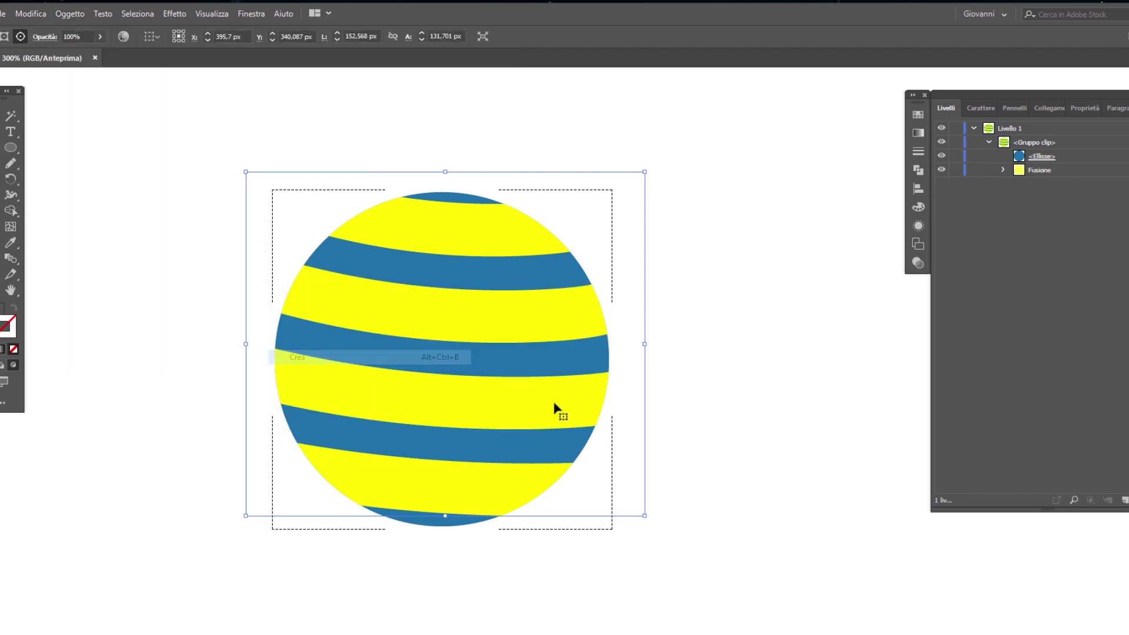
# - Set the blend spacing to Specified Steps with 2 steps, previewed and applied
pyautogui.click(69, 14)
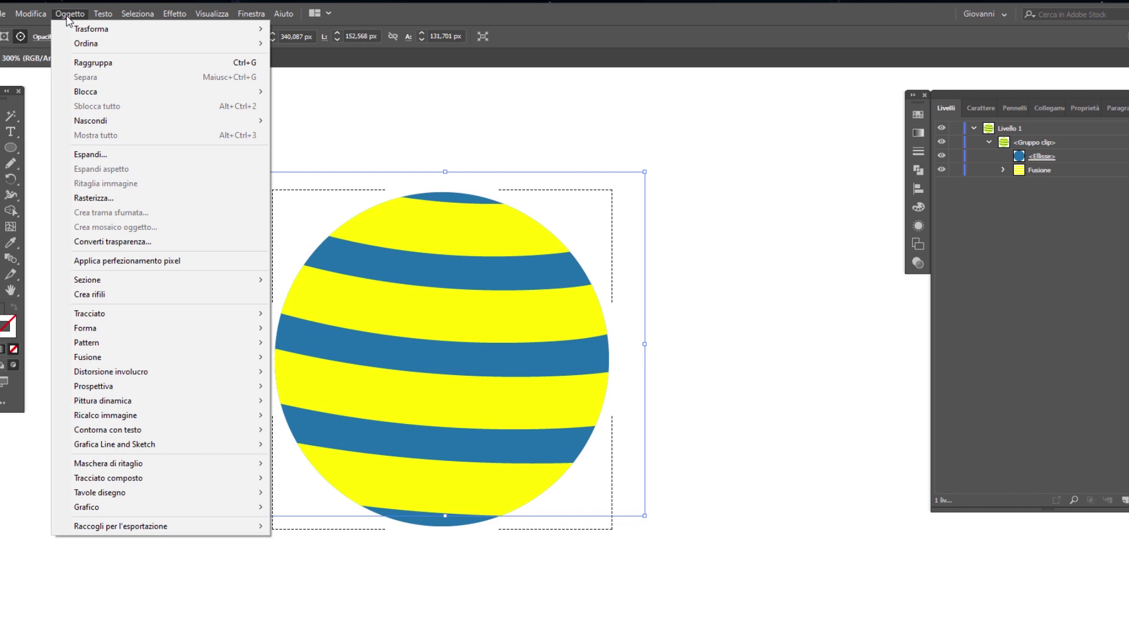
pyautogui.moveTo(87, 358)
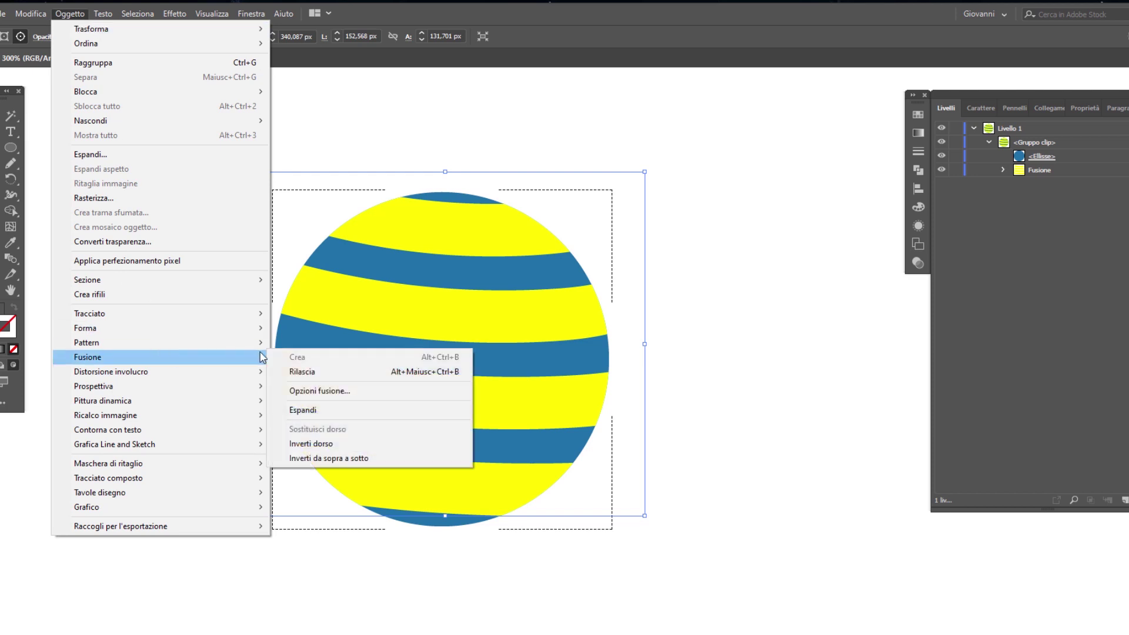
pyautogui.click(319, 391)
pyautogui.click(718, 158)
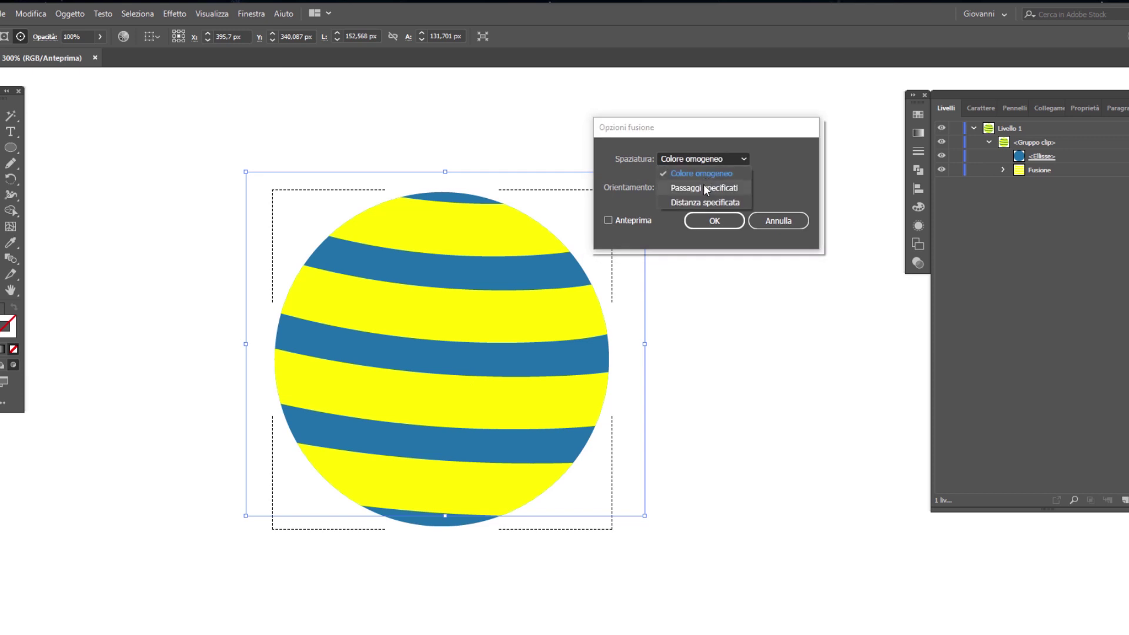
pyautogui.click(703, 186)
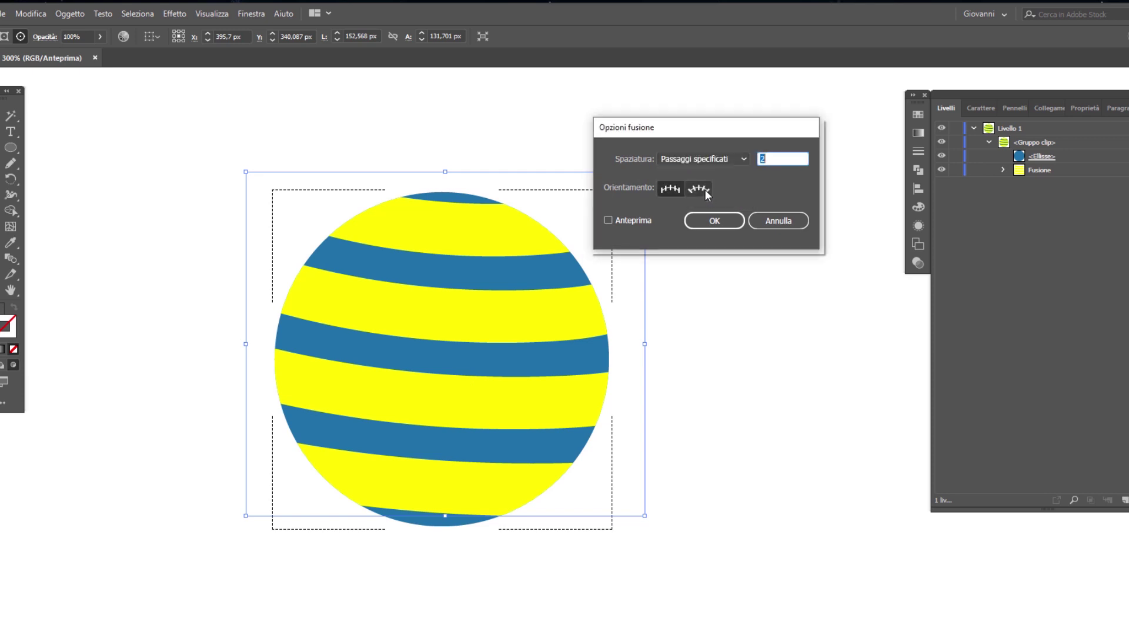
pyautogui.click(627, 221)
pyautogui.press('Tab')
pyautogui.click(718, 223)
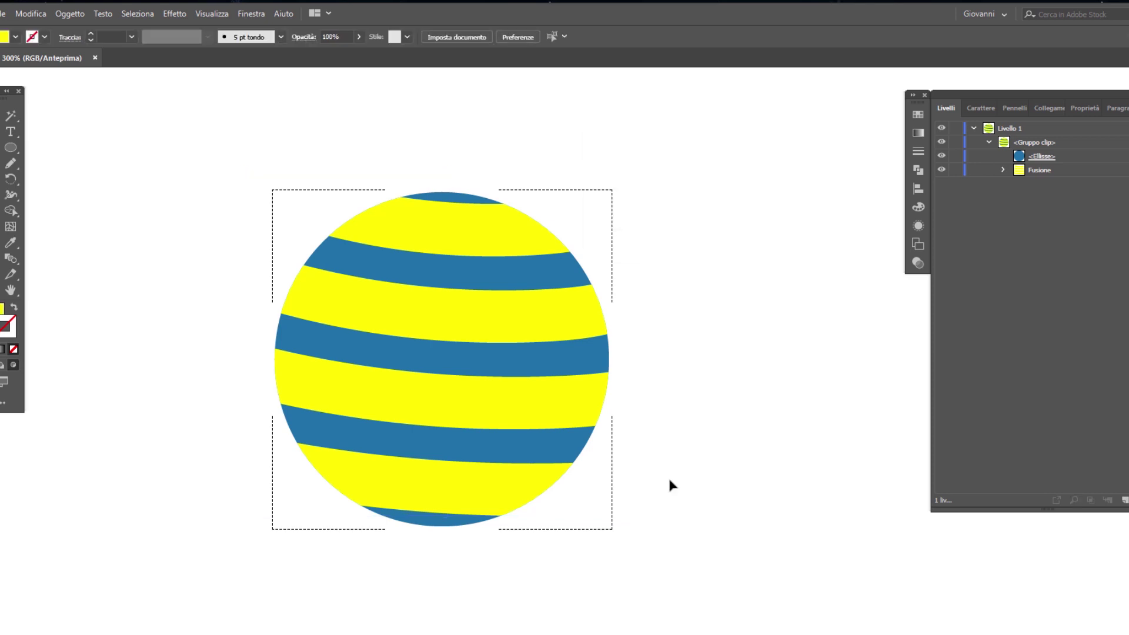
pyautogui.moveTo(688, 521); pyautogui.dragTo(221, 120)
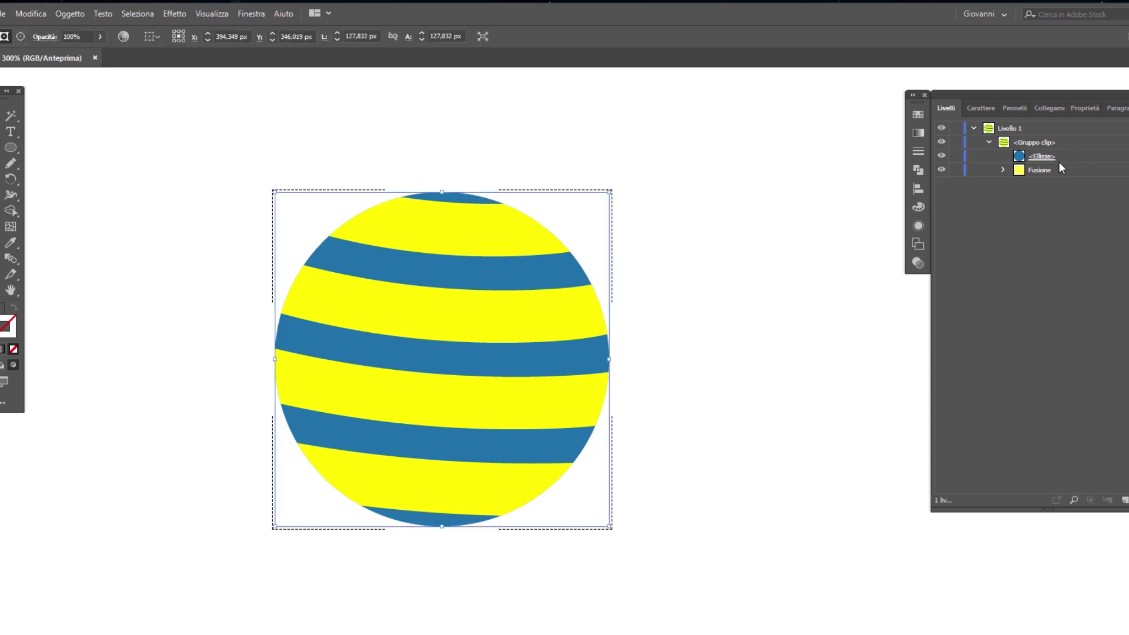
# - Expand the striped circle's blend with Object and Fill checked into plain groups
pyautogui.click(81, 14)
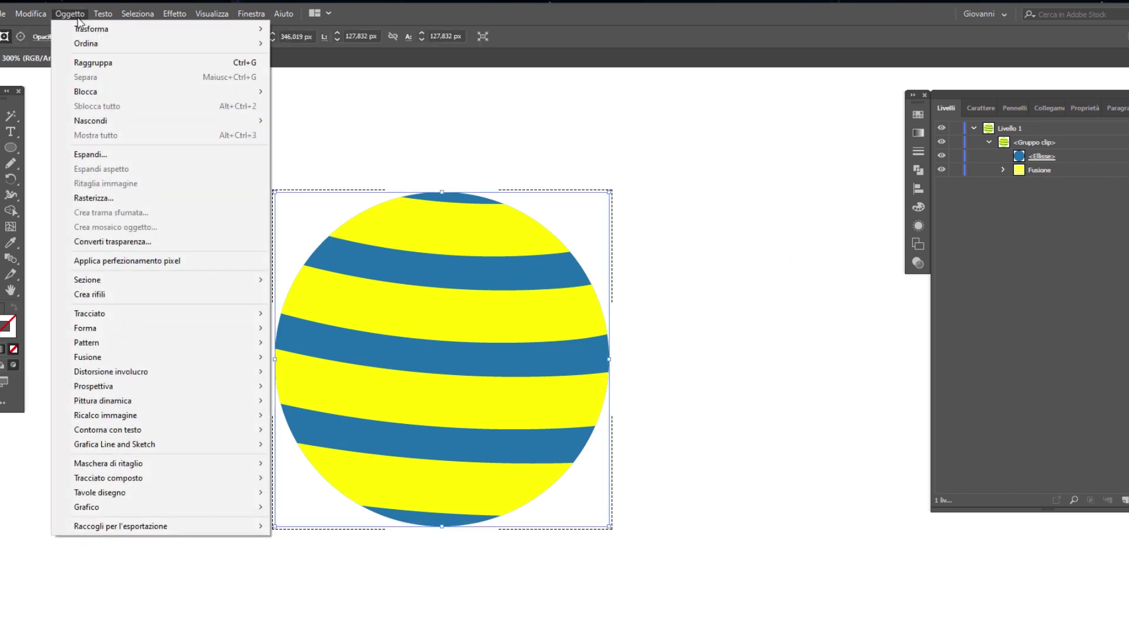
pyautogui.click(145, 155)
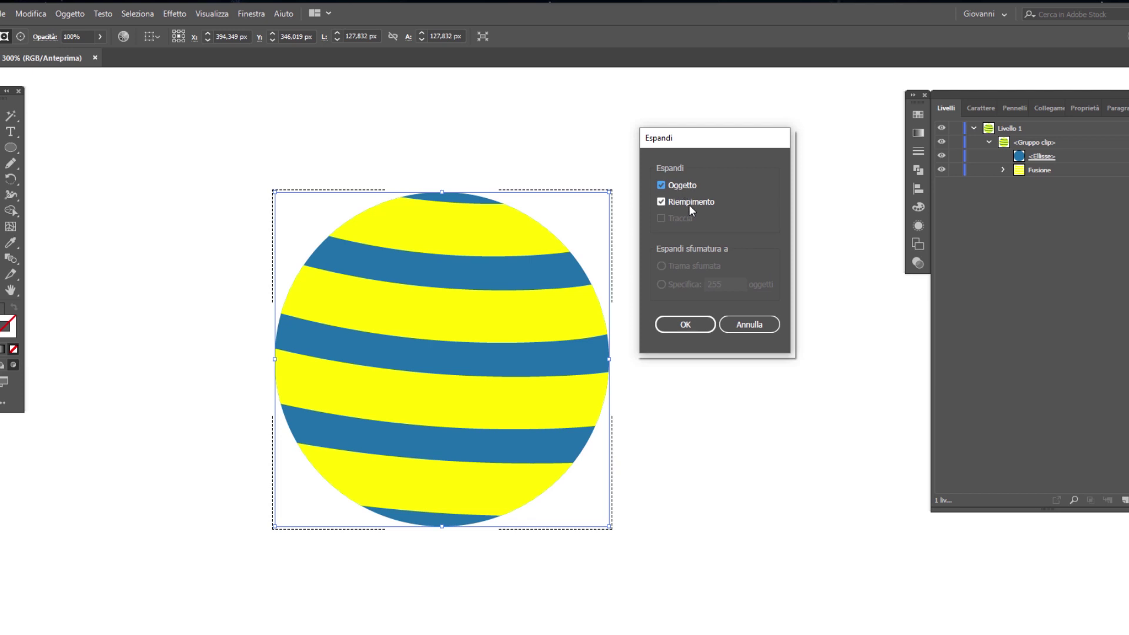
pyautogui.click(696, 326)
pyautogui.click(740, 464)
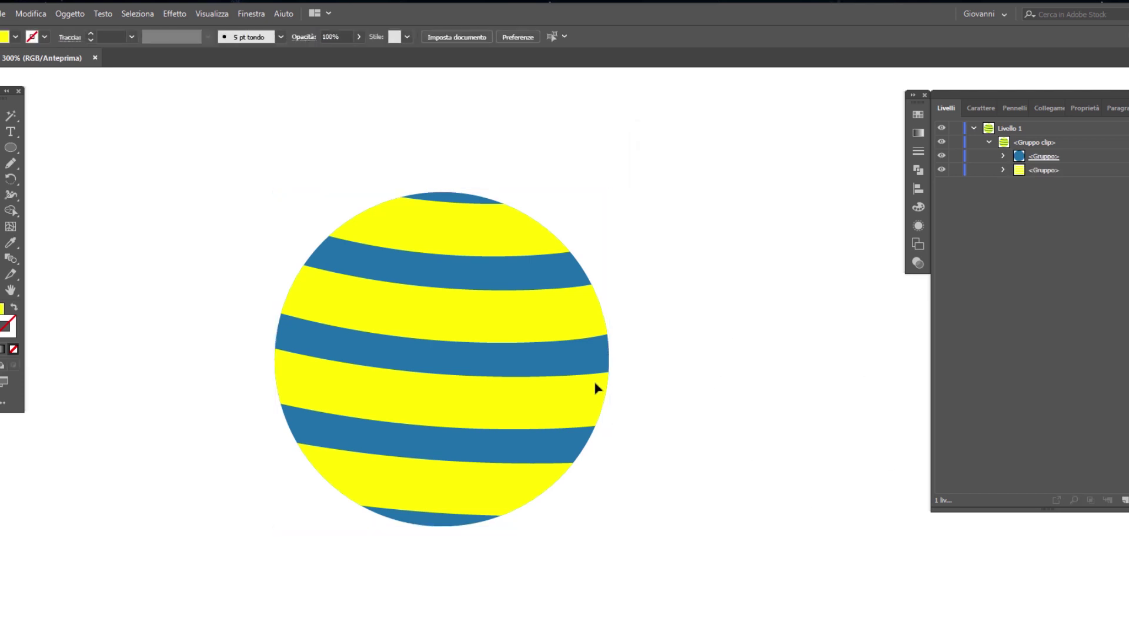
# - Export the selected striped circle as a PNG asset through Export for Screens
pyautogui.click(474, 417)
pyautogui.moveTo(517, 416)
pyautogui.mouseDown()
pyautogui.moveTo(713, 335)
pyautogui.moveTo(420, 376)
pyautogui.mouseUp()
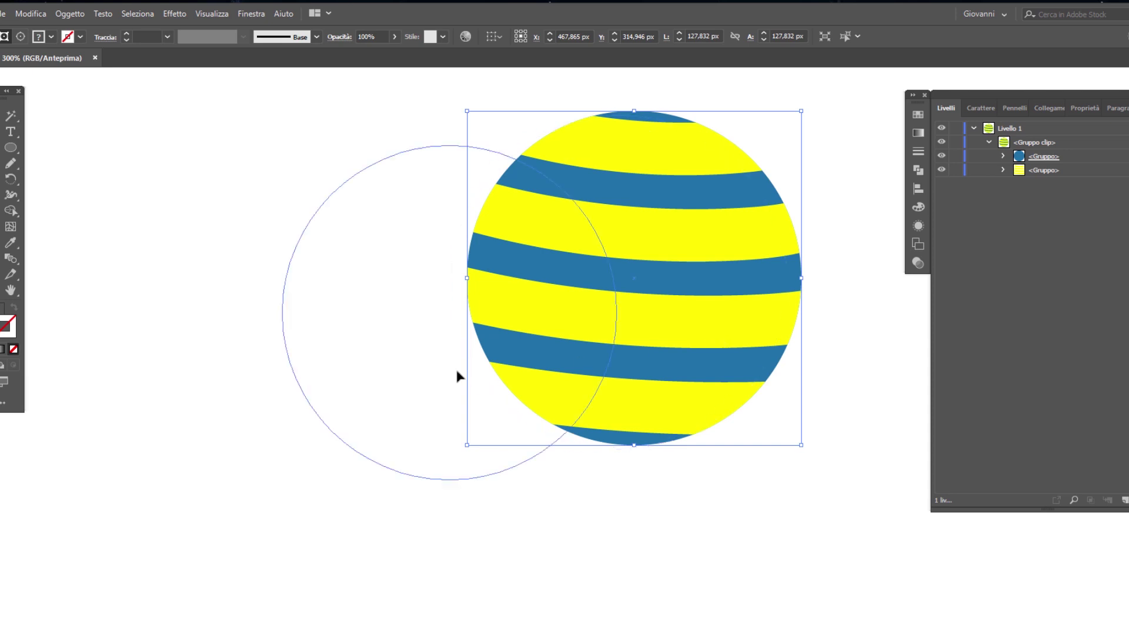
pyautogui.rightClick(420, 376)
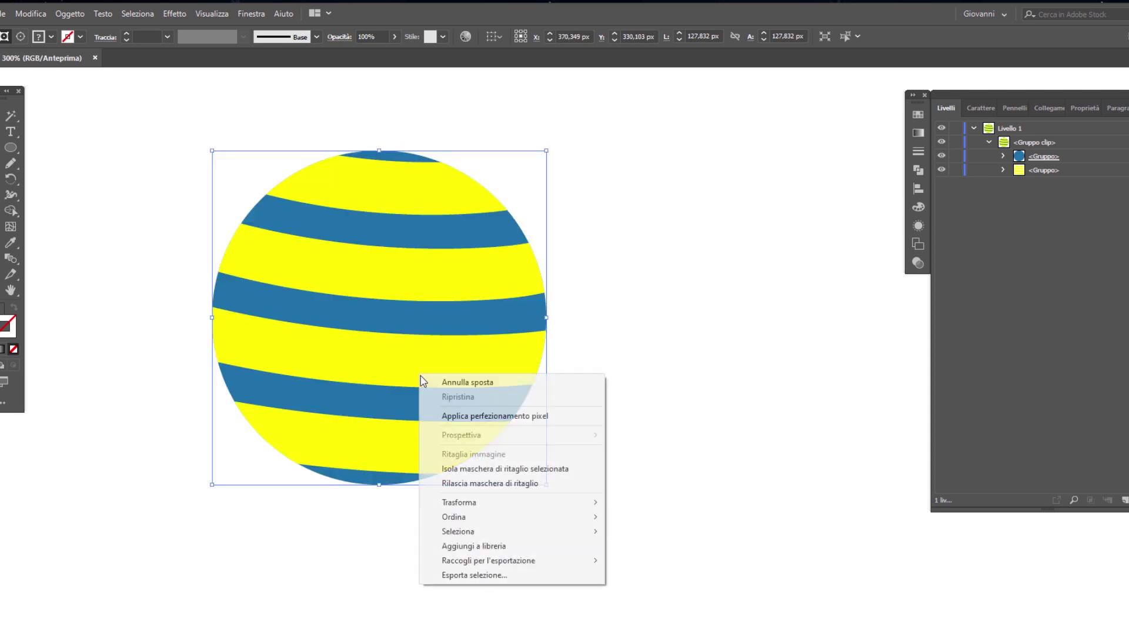
pyautogui.click(502, 578)
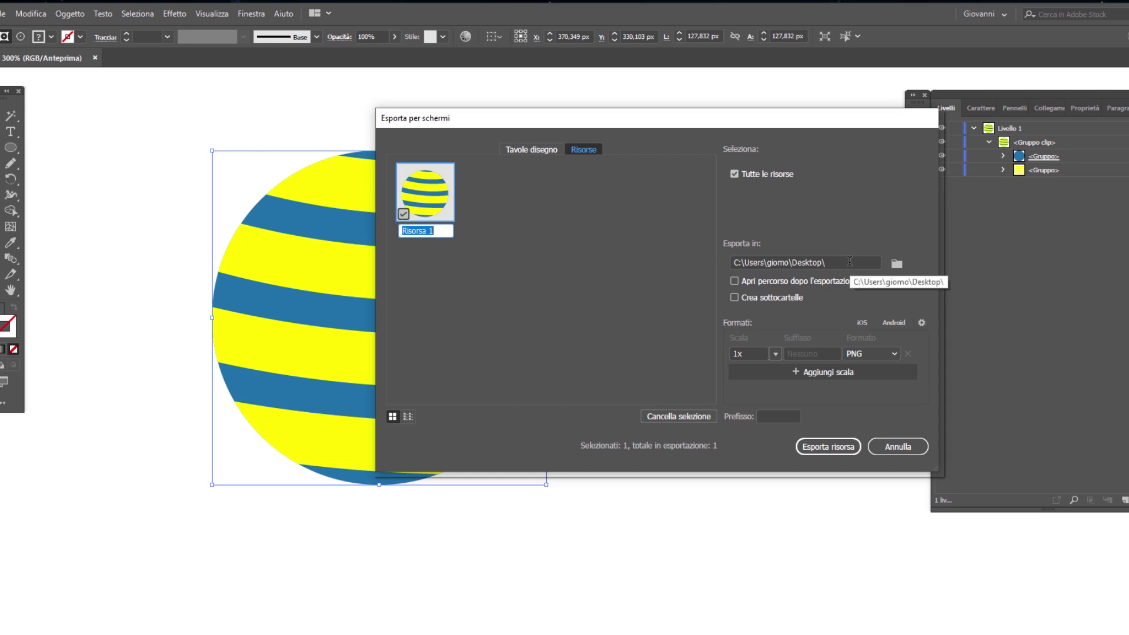
pyautogui.click(878, 353)
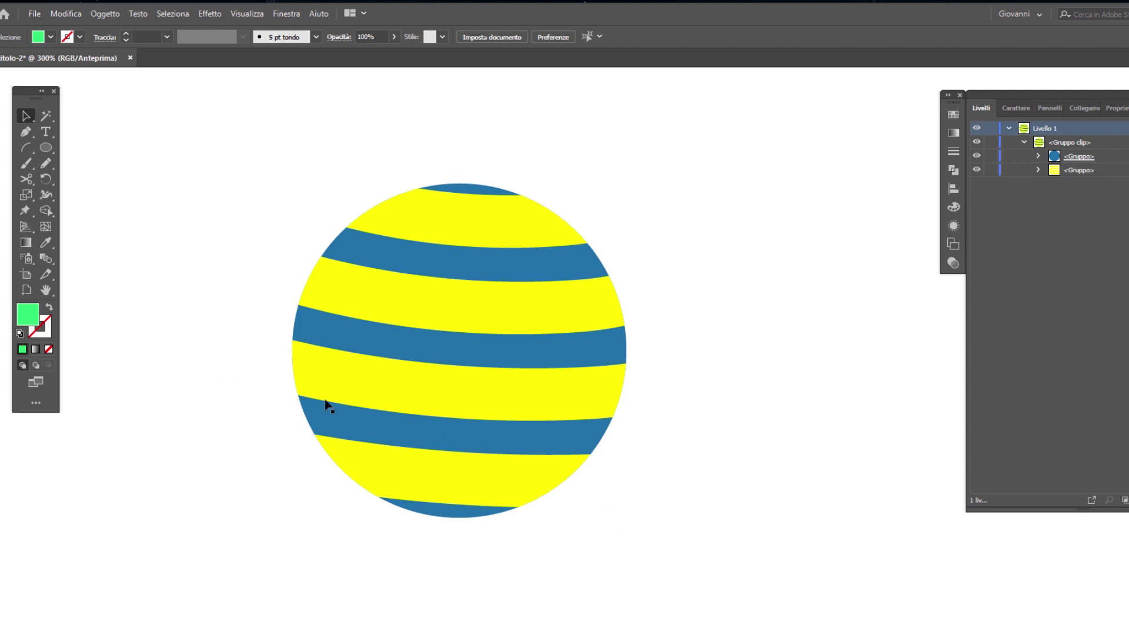
# - Draw a closed green curved blob with the Pen tool in blank space, then nudge it up-left
pyautogui.moveTo(328, 405); pyautogui.dragTo(95, 240)
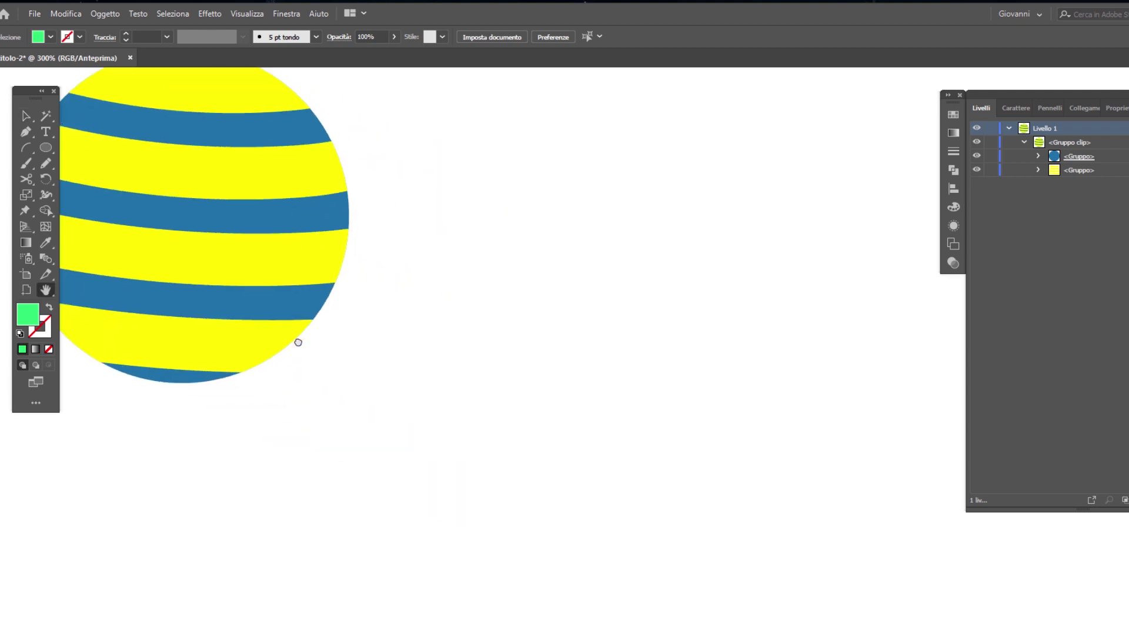
pyautogui.click(26, 132)
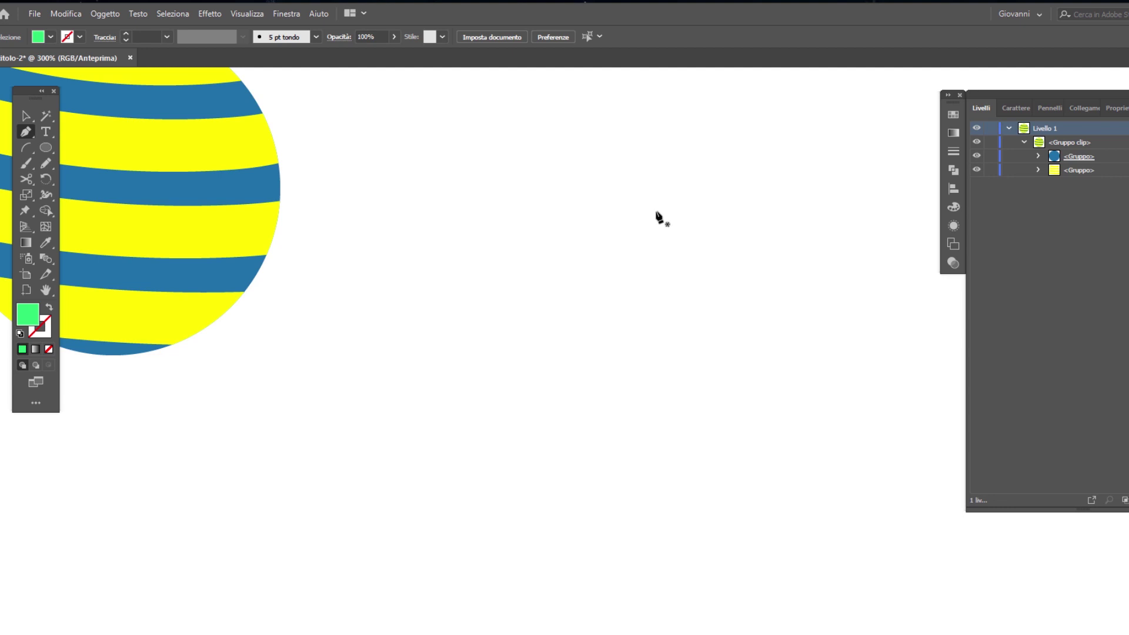
pyautogui.click(676, 184)
pyautogui.click(503, 290)
pyautogui.moveTo(461, 443); pyautogui.dragTo(494, 474)
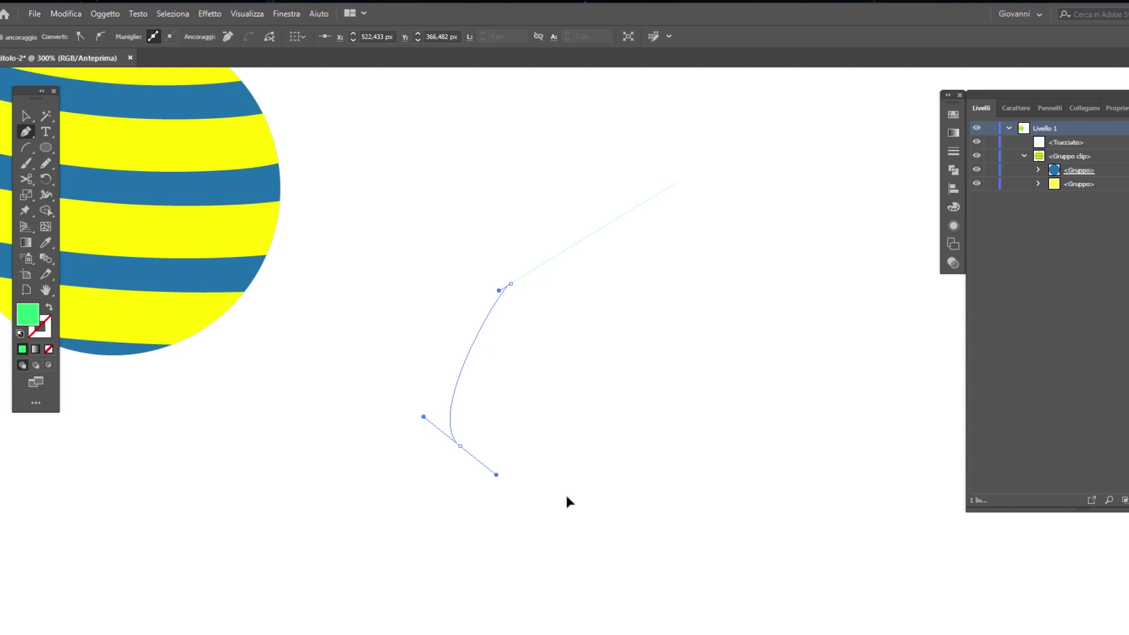
pyautogui.click(773, 394)
pyautogui.moveTo(832, 177); pyautogui.dragTo(663, 212)
pyautogui.click(676, 184)
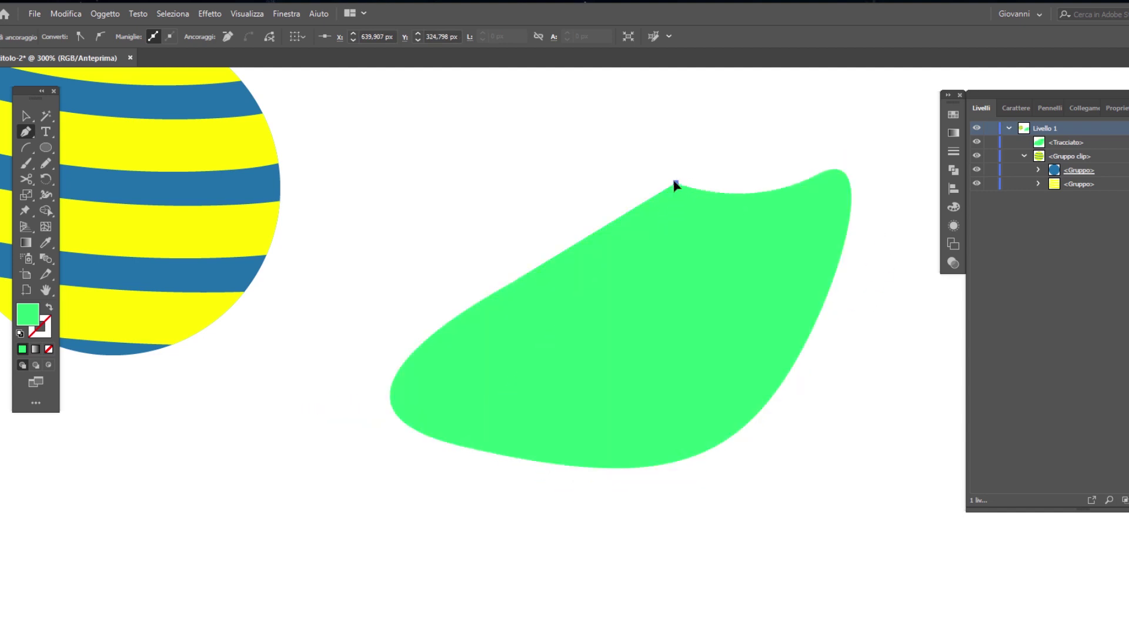
pyautogui.click(26, 116)
pyautogui.moveTo(695, 403); pyautogui.dragTo(668, 358)
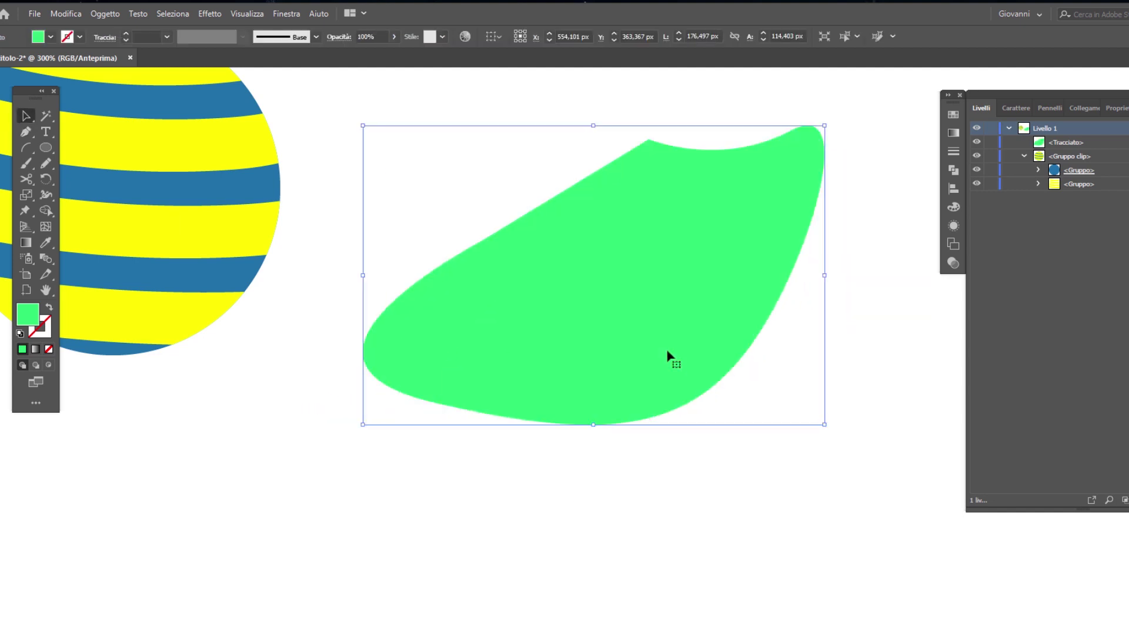
# - Switch to Draw Inside mode and swap fill and stroke, with stroke active for editing
pyautogui.click(51, 364)
pyautogui.click(45, 167)
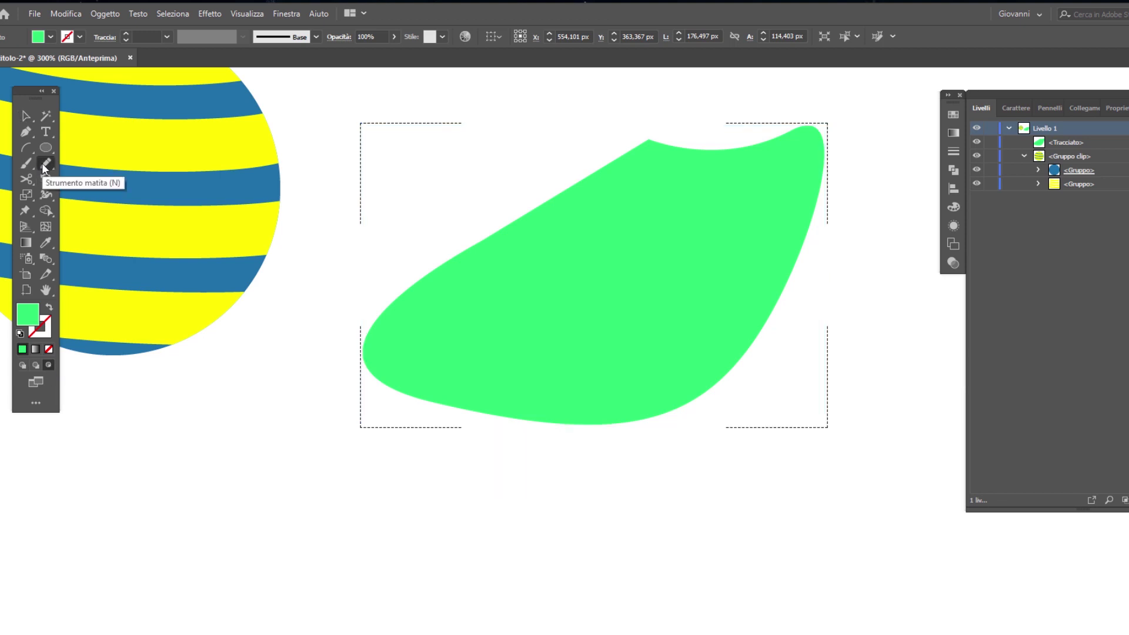
pyautogui.click(26, 115)
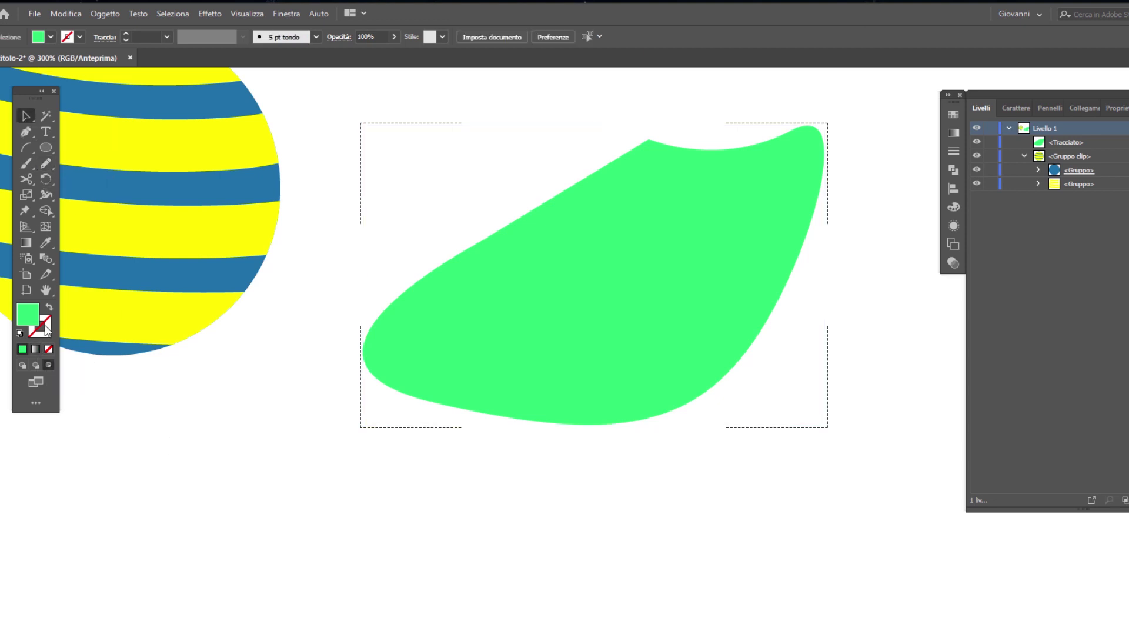
pyautogui.click(49, 307)
pyautogui.click(40, 332)
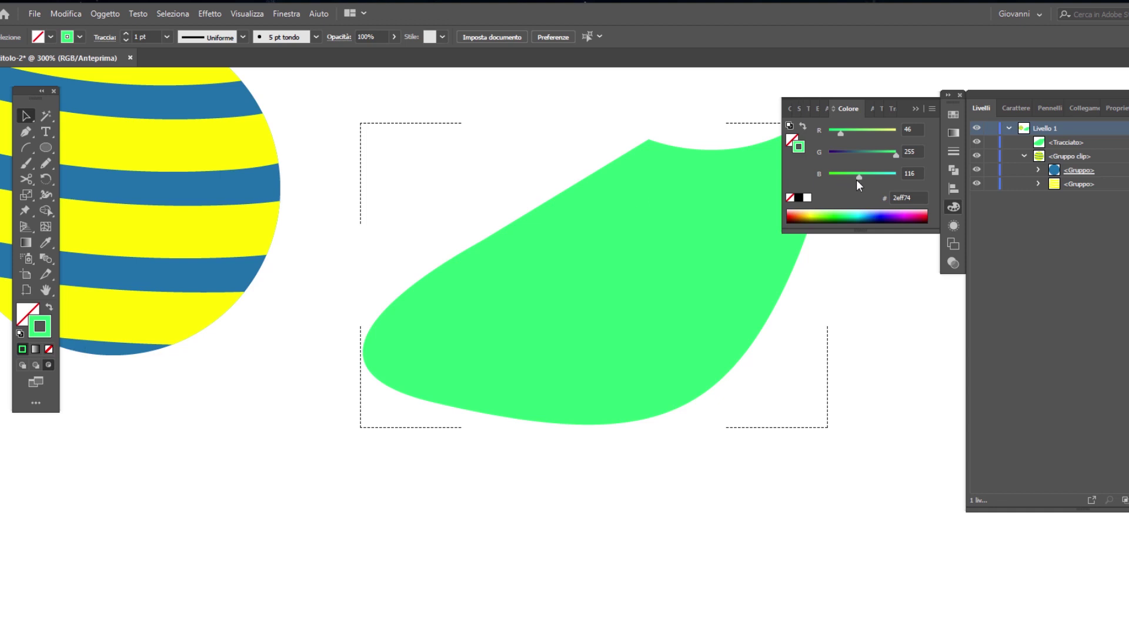
# - Set the stroke colour to dark blue (2e4f74) and choose the Pencil tool
pyautogui.click(854, 154)
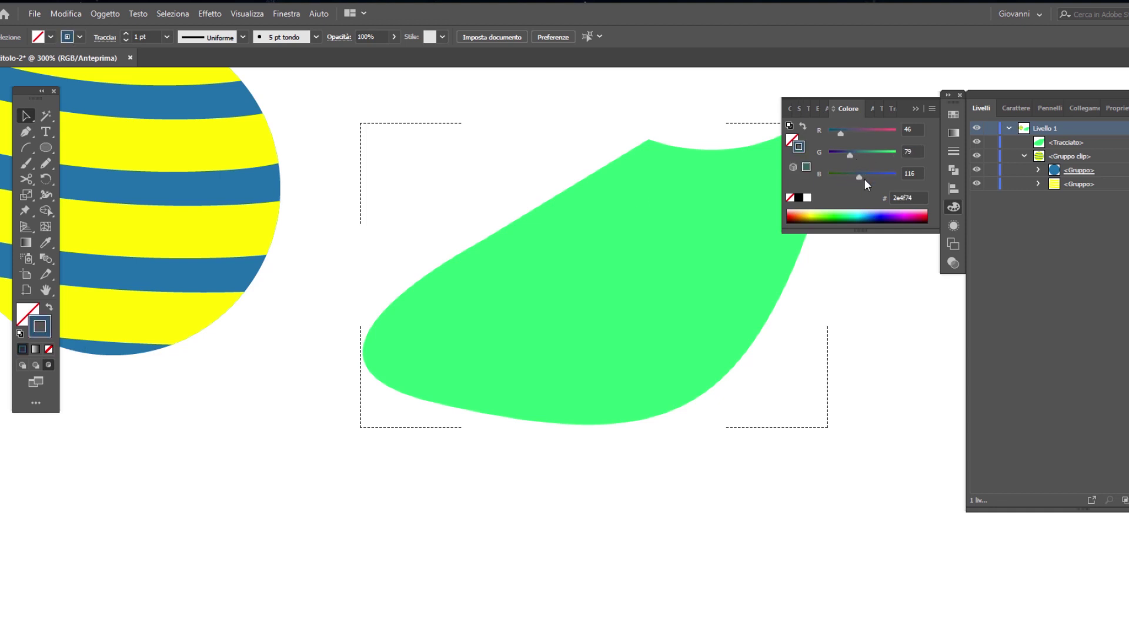
pyautogui.click(952, 206)
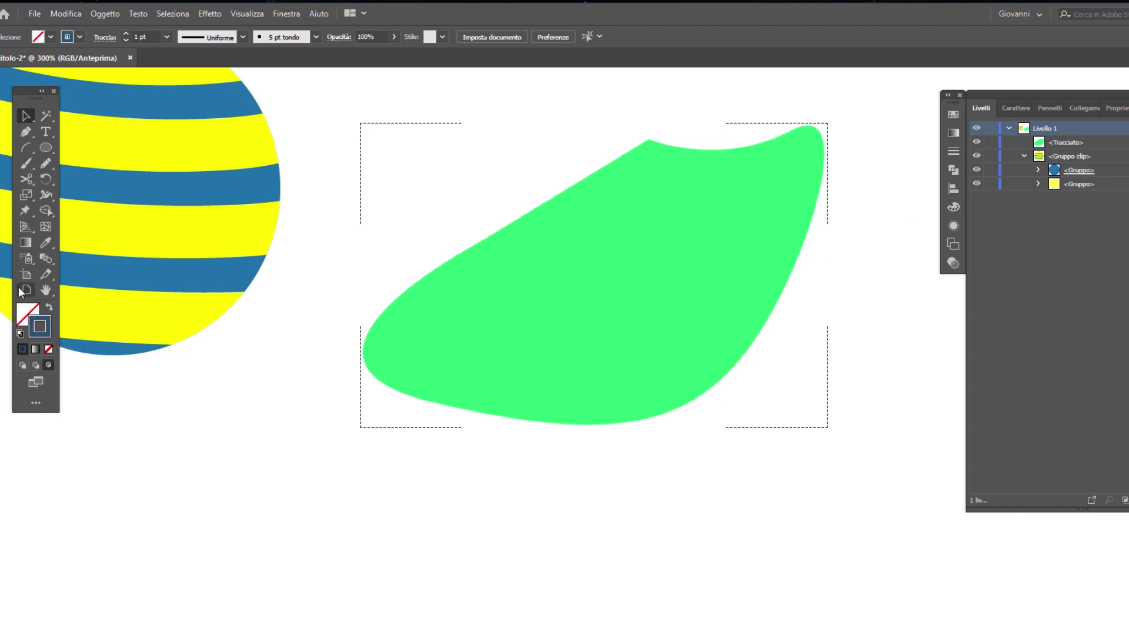
pyautogui.click(45, 163)
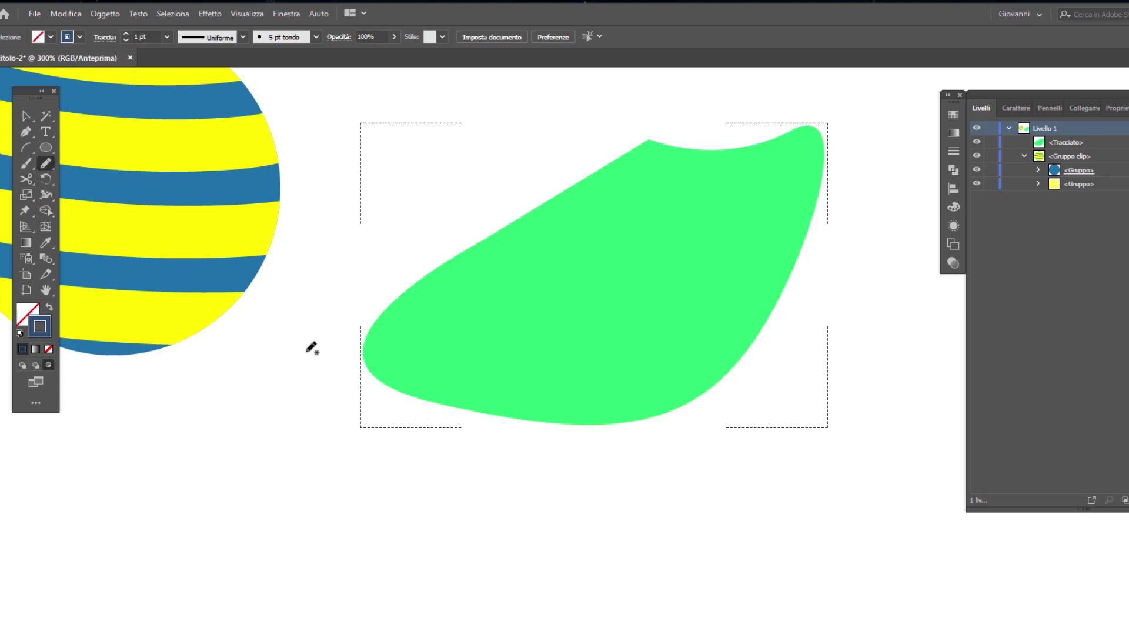
pyautogui.click(167, 37)
# - Use an 8 pt stroke to pencil four crossing dark-blue stripes inside the green blob
pyautogui.click(195, 196)
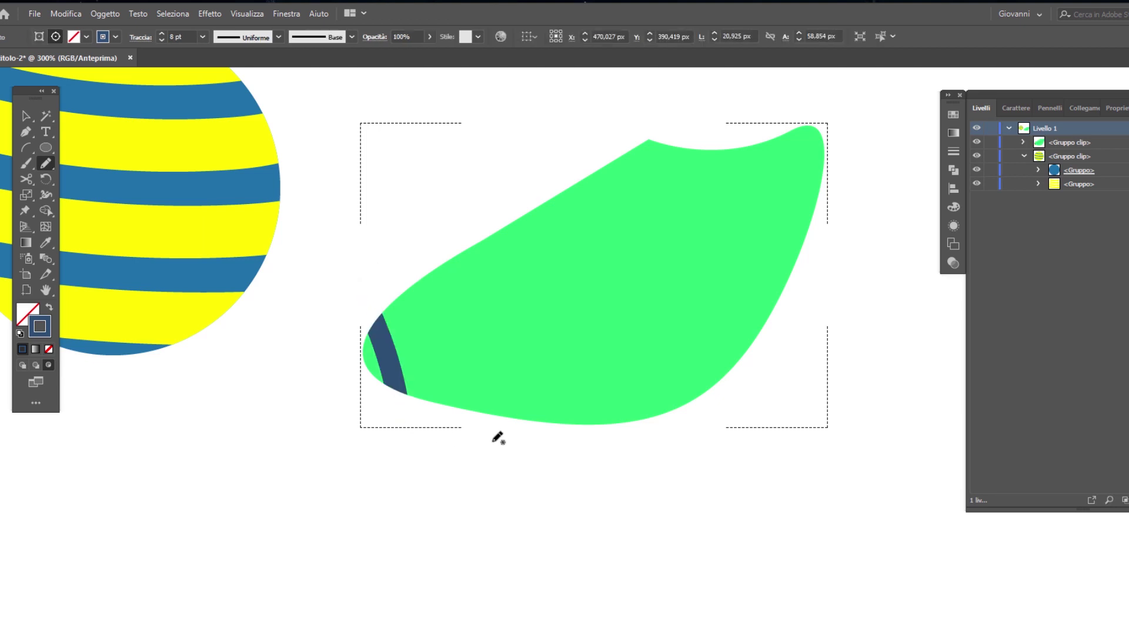
pyautogui.moveTo(670, 464)
pyautogui.mouseDown()
pyautogui.moveTo(529, 106)
pyautogui.moveTo(756, 421)
pyautogui.mouseUp()
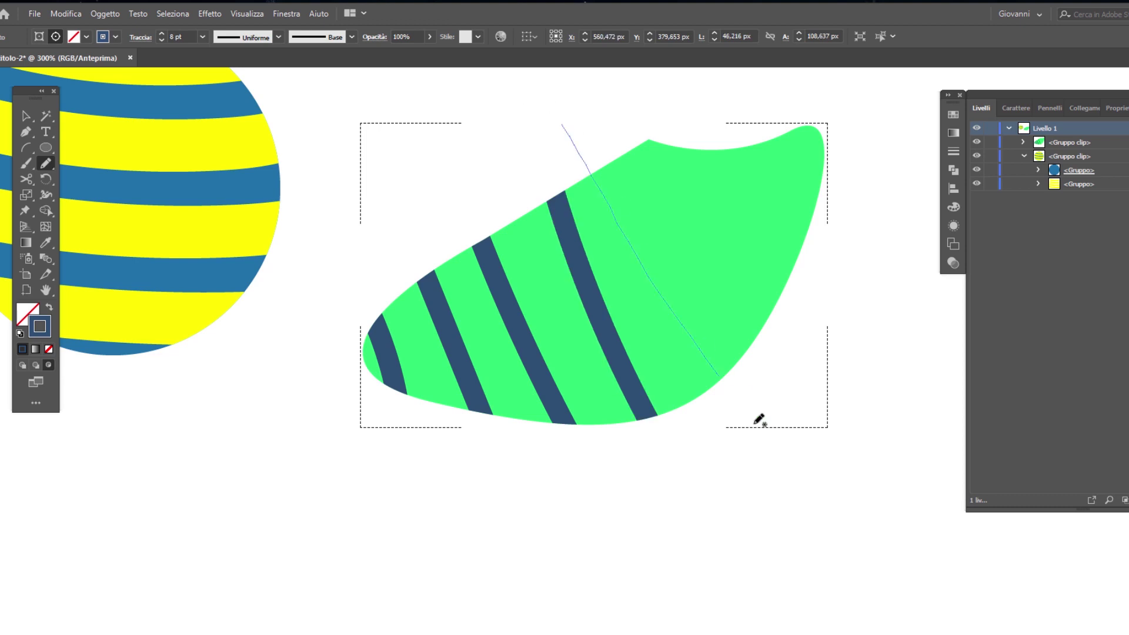
pyautogui.moveTo(779, 355); pyautogui.dragTo(704, 139)
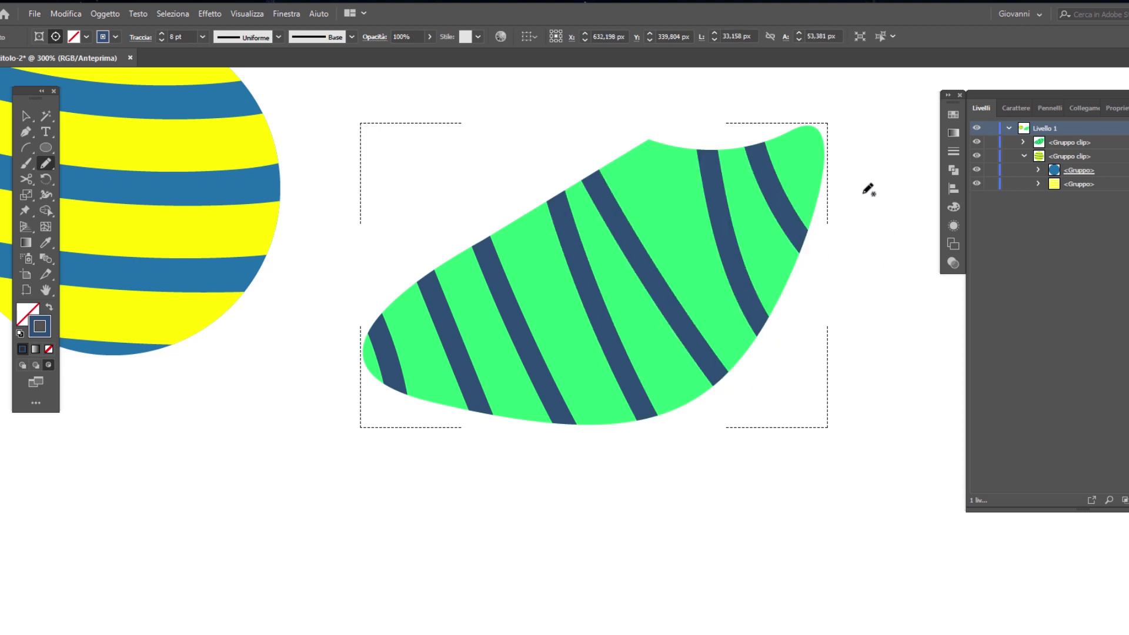
pyautogui.moveTo(800, 360); pyautogui.dragTo(625, 185)
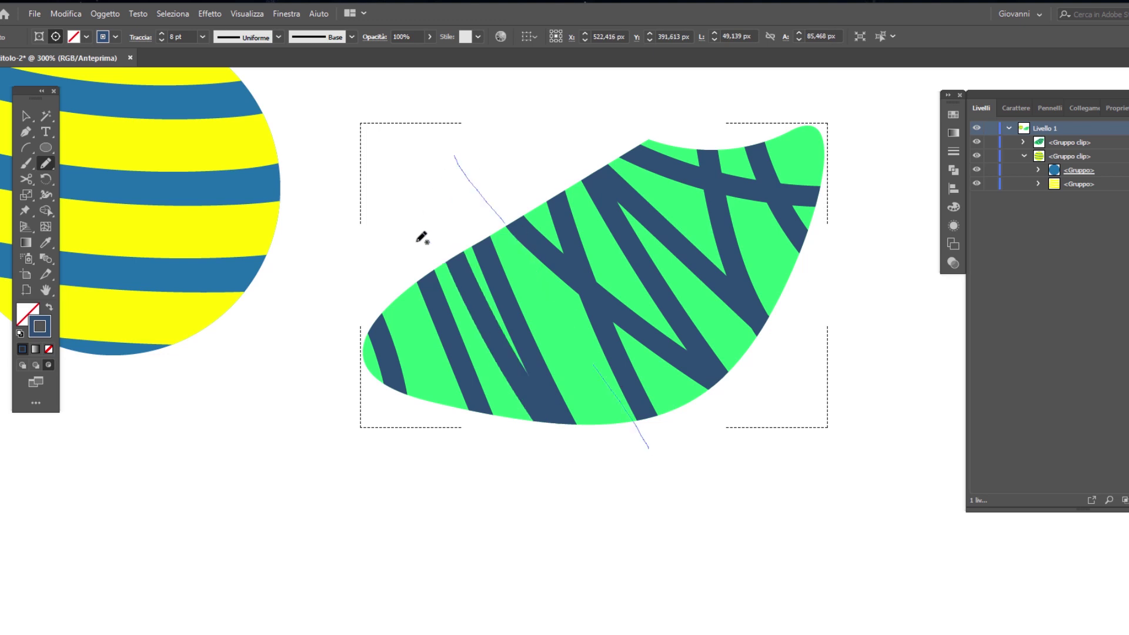
pyautogui.moveTo(390, 260); pyautogui.dragTo(470, 448)
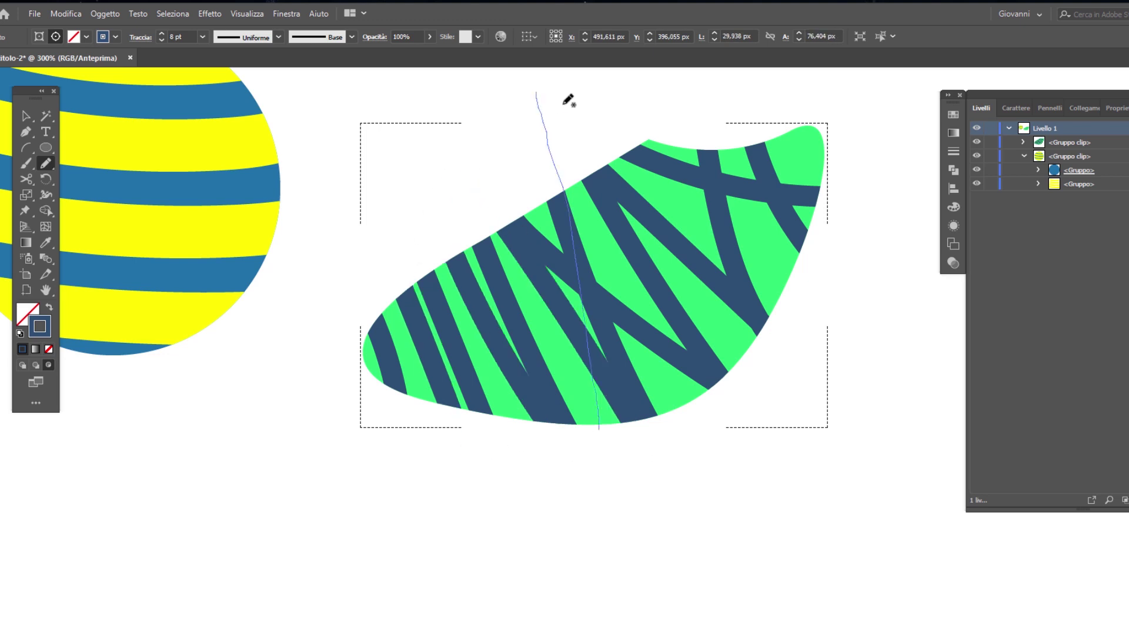